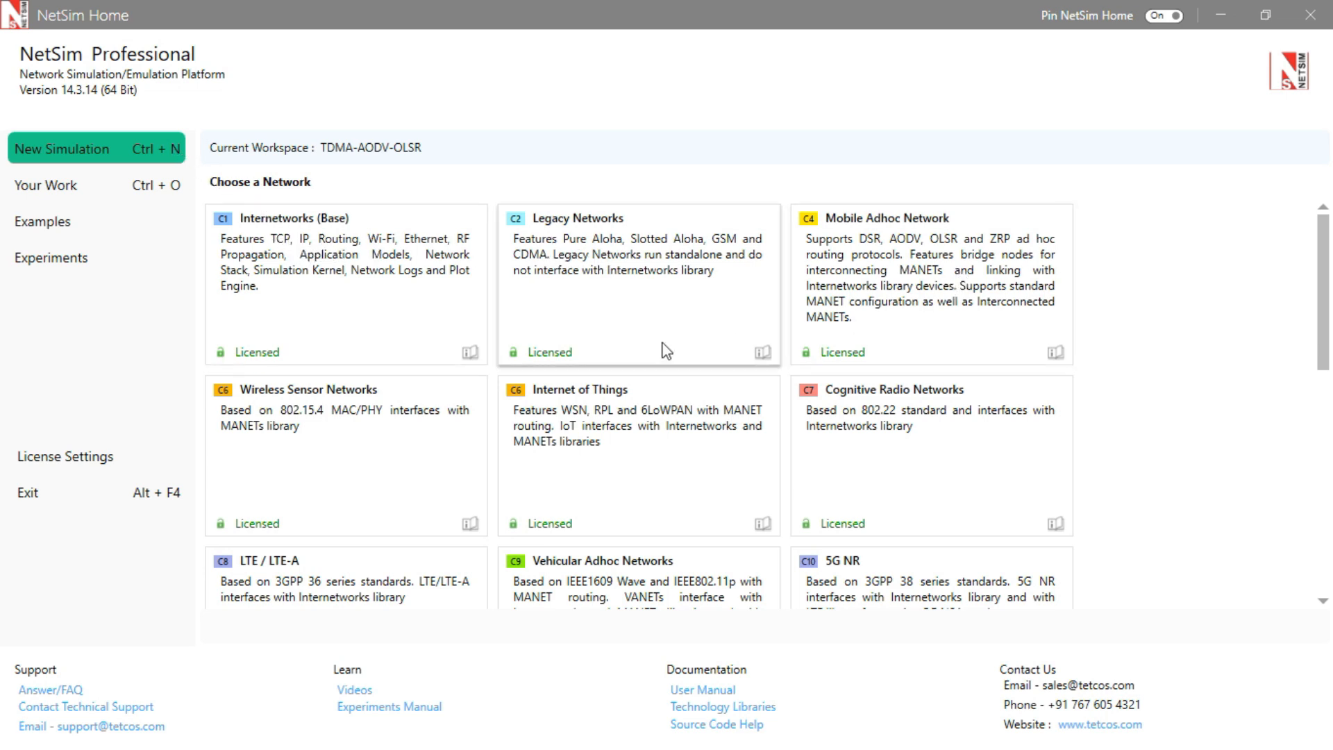
# Choose the Internetworks (Base) network type from NetSim Home.
pyautogui.click(423, 322)
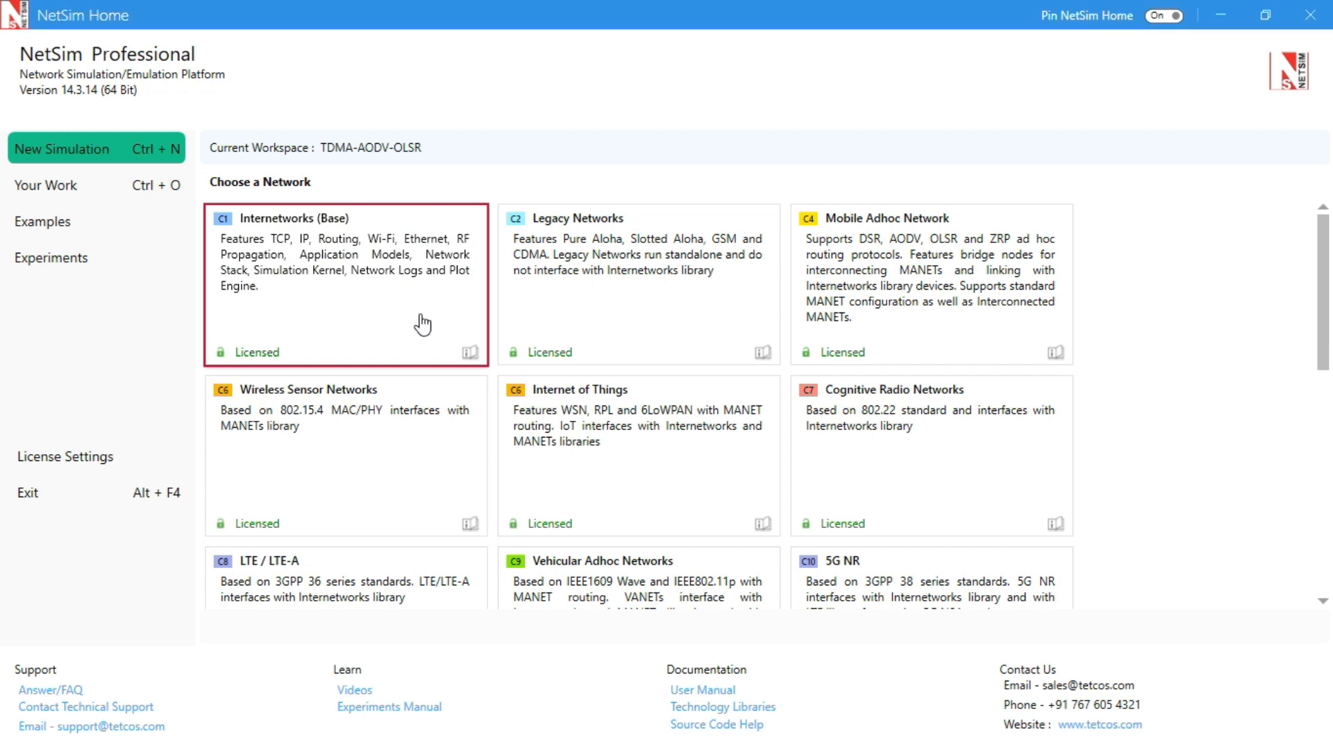
# Open a new Internetworks scenario with an empty 500 x 500 m grid.
pyautogui.click(422, 322)
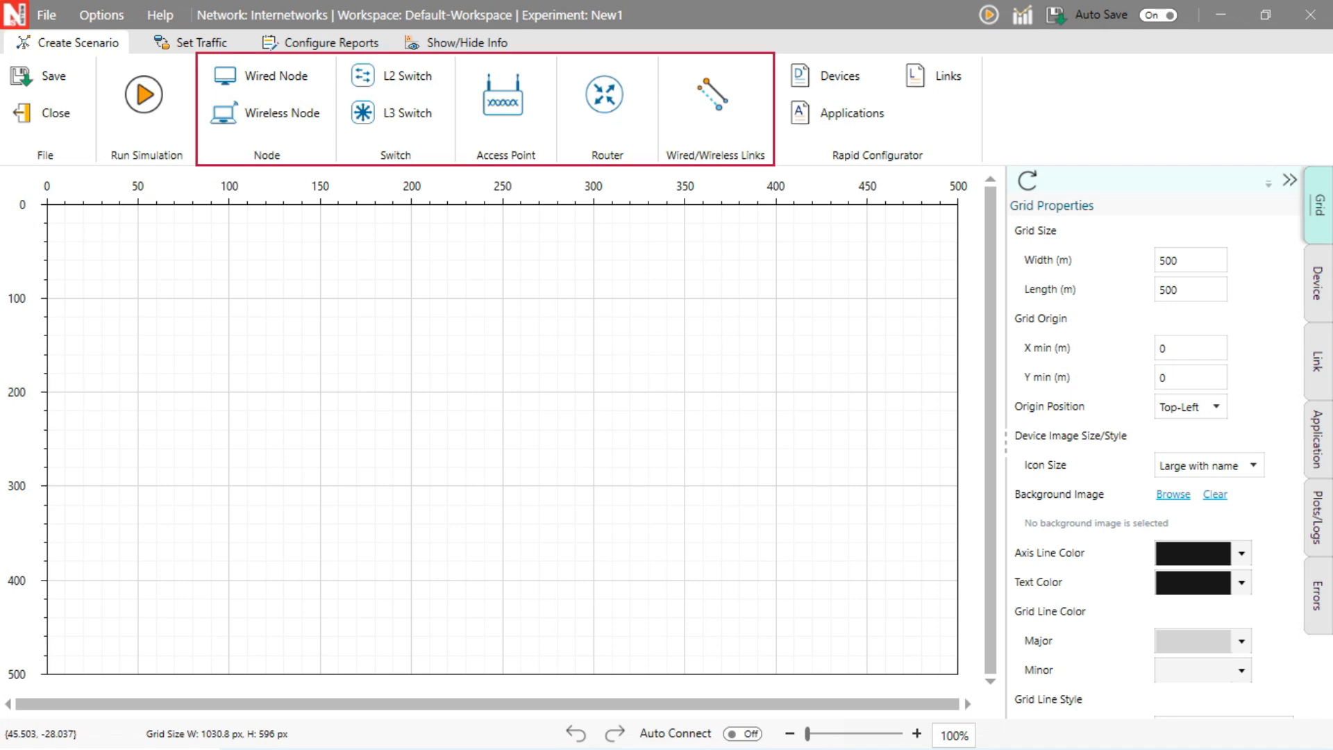
# Place wired nodes, L2_Switch_3, Router_4, Access_Point_5 and Wireless_Node_6 and 7 on the grid.
pyautogui.moveTo(266, 77)
pyautogui.mouseDown()
pyautogui.moveTo(135, 581)
pyautogui.moveTo(323, 484)
pyautogui.mouseUp()
pyautogui.moveTo(367, 89); pyautogui.dragTo(228, 322)
pyautogui.moveTo(604, 94); pyautogui.dragTo(505, 299)
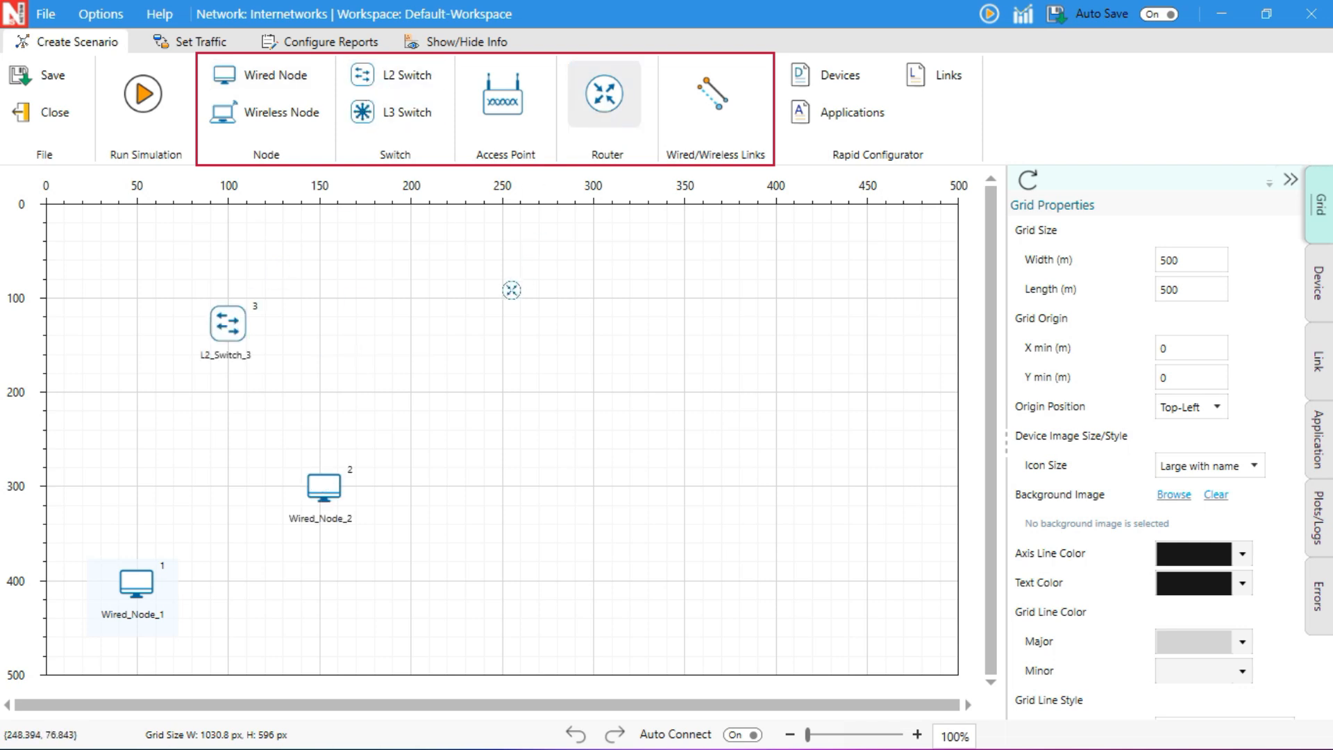
pyautogui.moveTo(502, 94)
pyautogui.mouseDown()
pyautogui.moveTo(707, 295)
pyautogui.moveTo(776, 318)
pyautogui.mouseUp()
pyautogui.moveTo(265, 111); pyautogui.dragTo(683, 582)
pyautogui.click(866, 488)
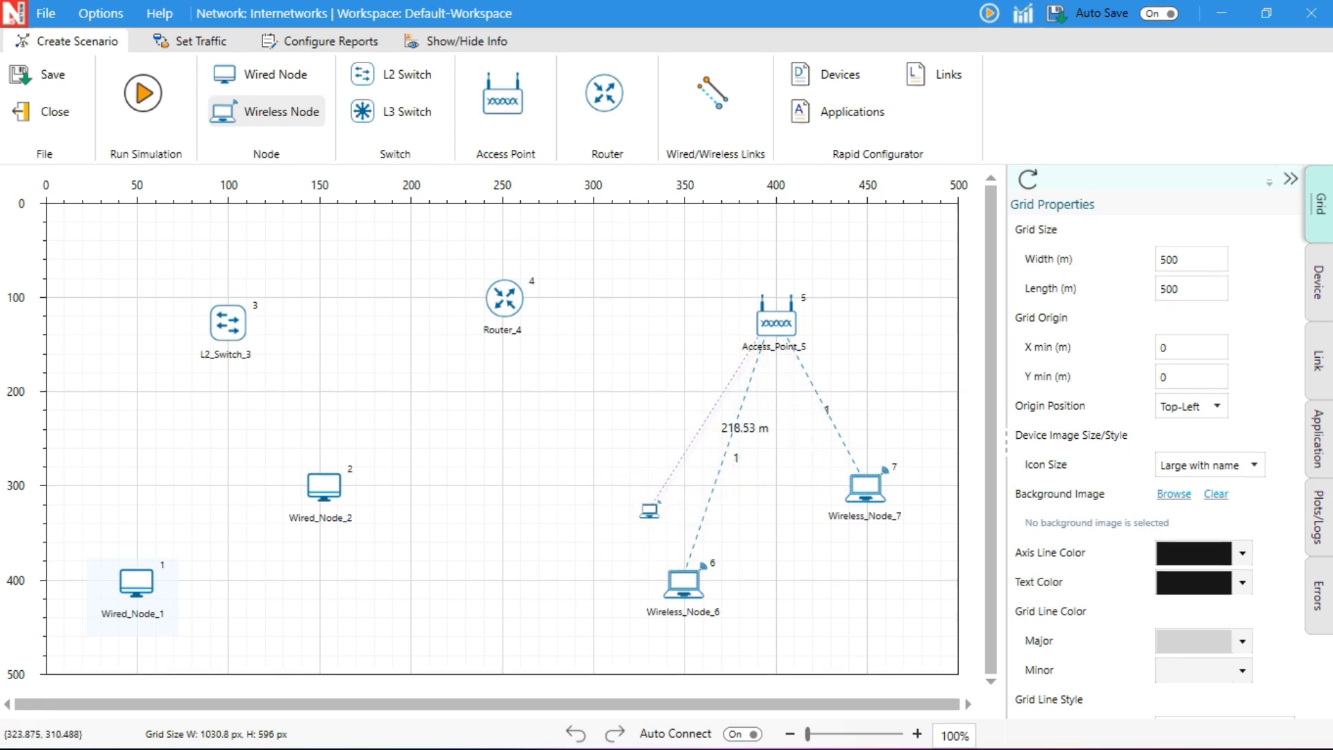
# Remove the surplus Wireless_Node_8 and Wireless_Node_9 after placing them by mistake.
pyautogui.click(651, 513)
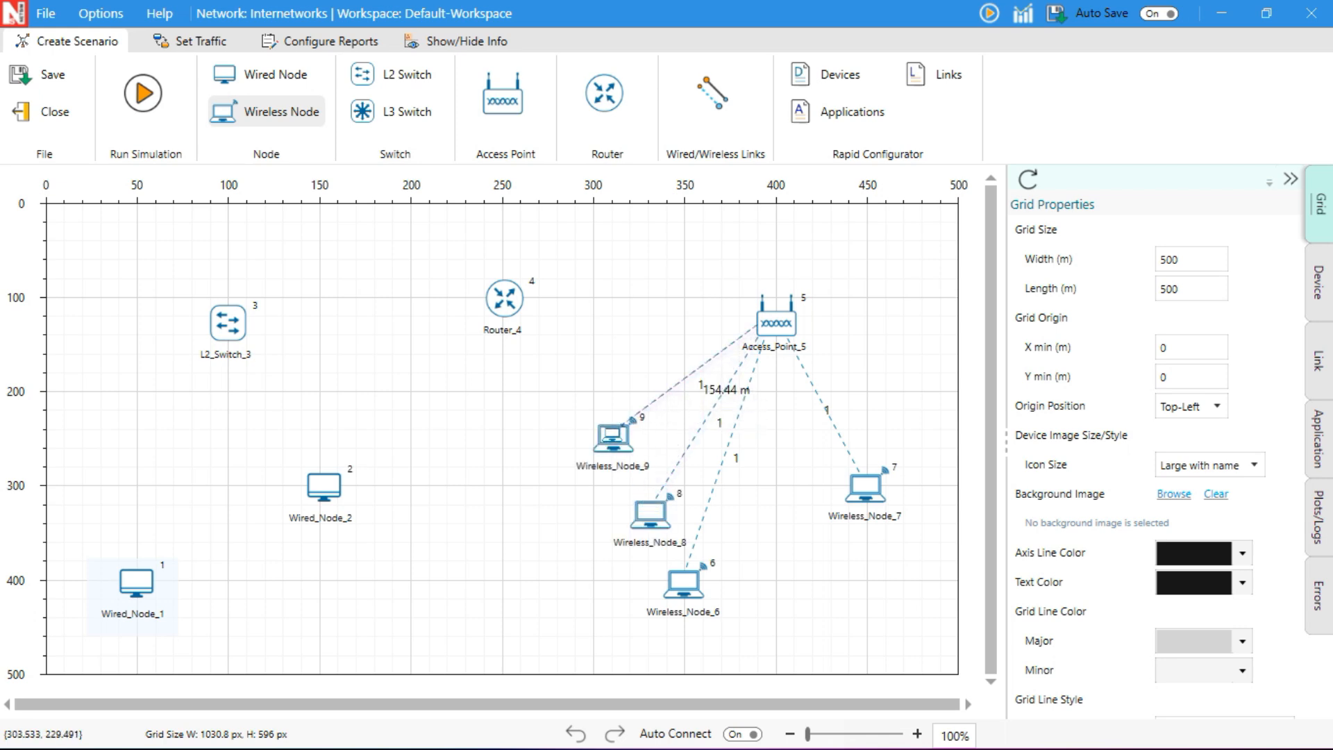
pyautogui.click(612, 438)
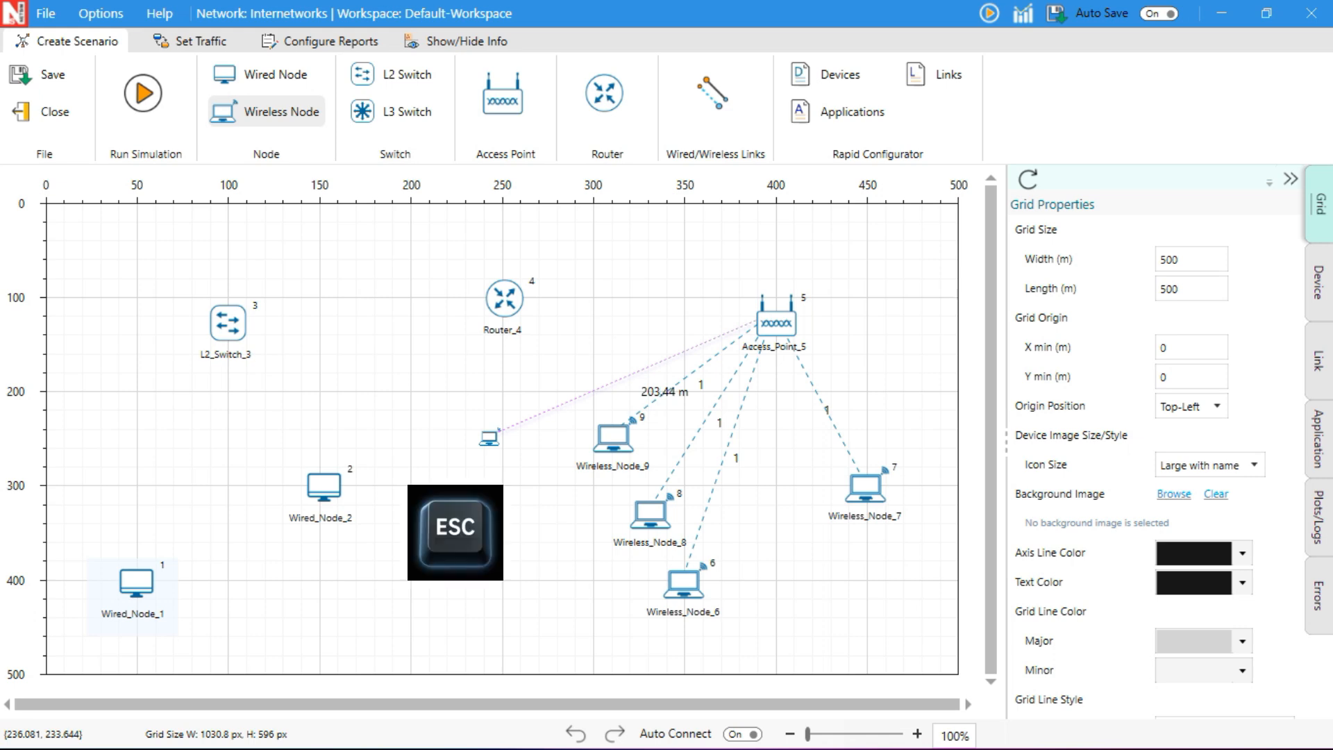
pyautogui.press('Escape')
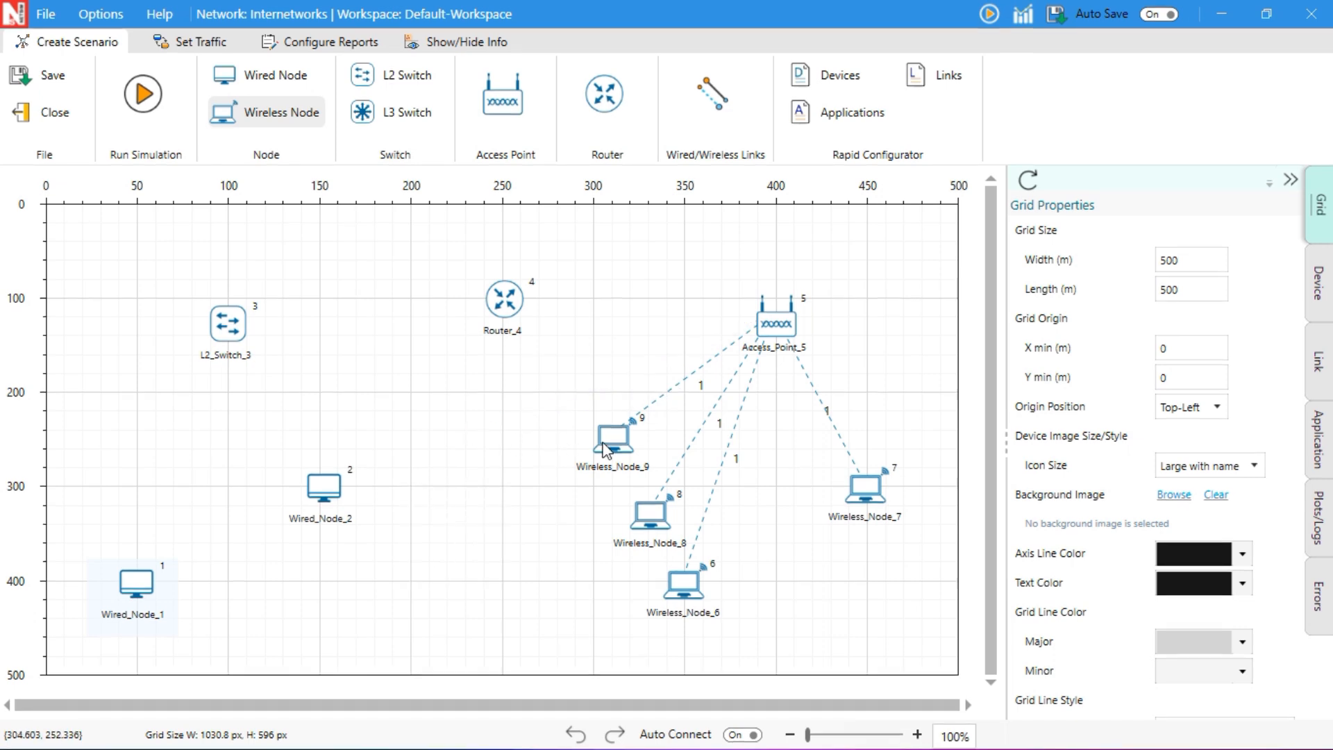
pyautogui.rightClick(604, 450)
pyautogui.click(647, 518)
pyautogui.click(616, 438)
pyautogui.rightClick(652, 509)
pyautogui.click(704, 577)
pyautogui.click(615, 428)
pyautogui.click(712, 97)
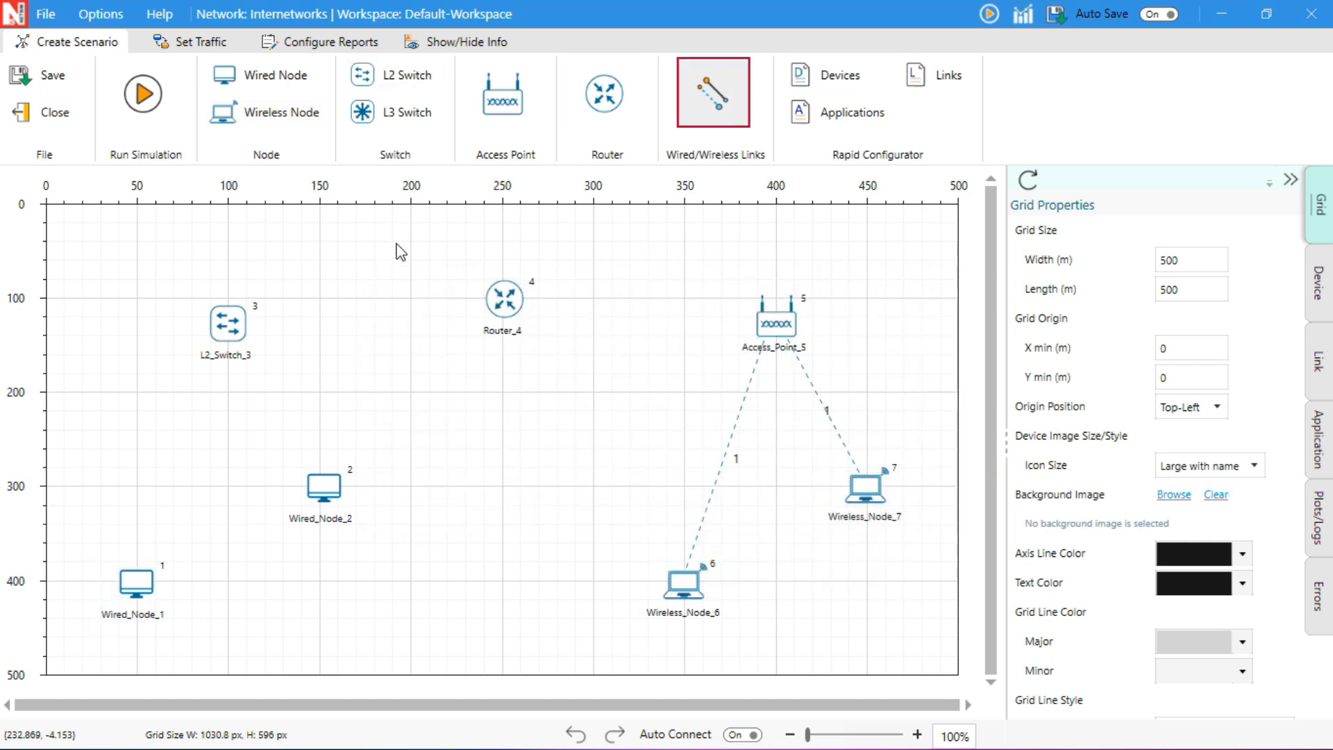
# Link both wired nodes to L2_Switch_3, the switch to Router_4 and the router to Access_Point_5.
pyautogui.click(139, 581)
pyautogui.click(228, 323)
pyautogui.click(324, 485)
pyautogui.click(230, 326)
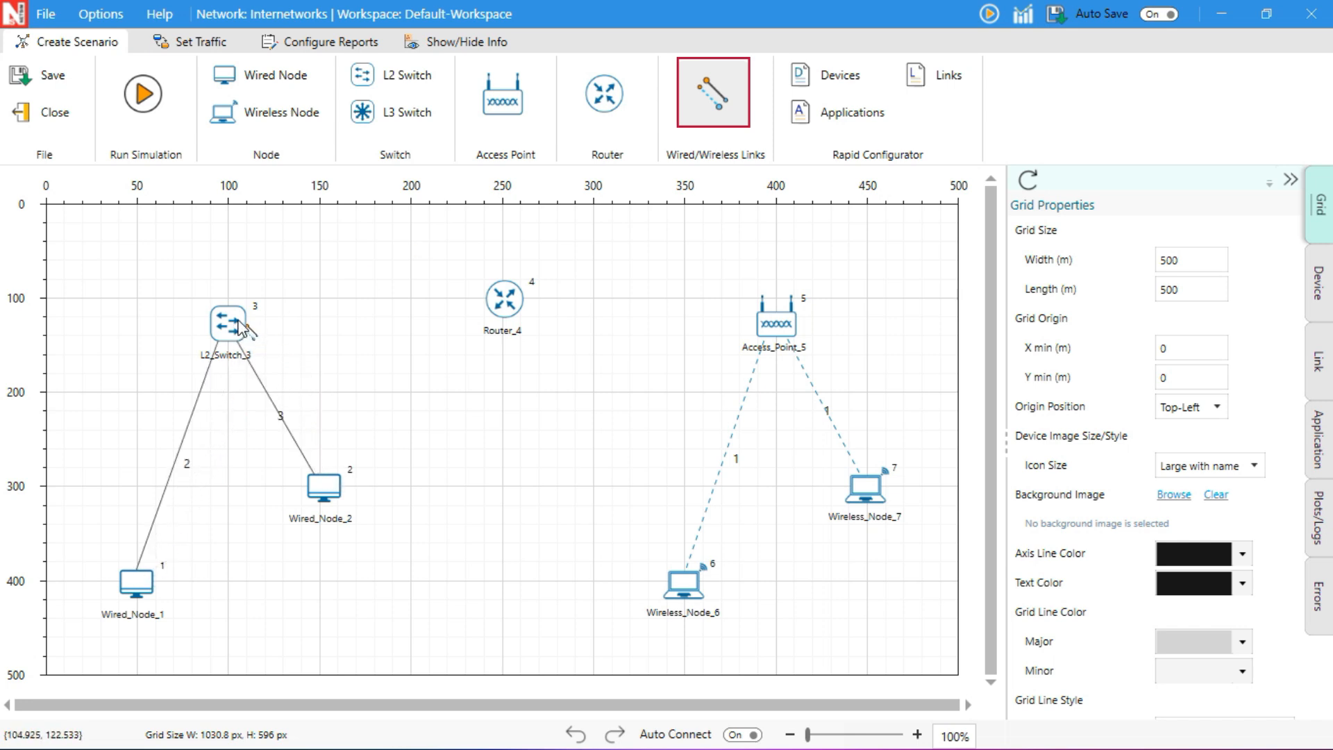
pyautogui.click(229, 324)
pyautogui.click(504, 300)
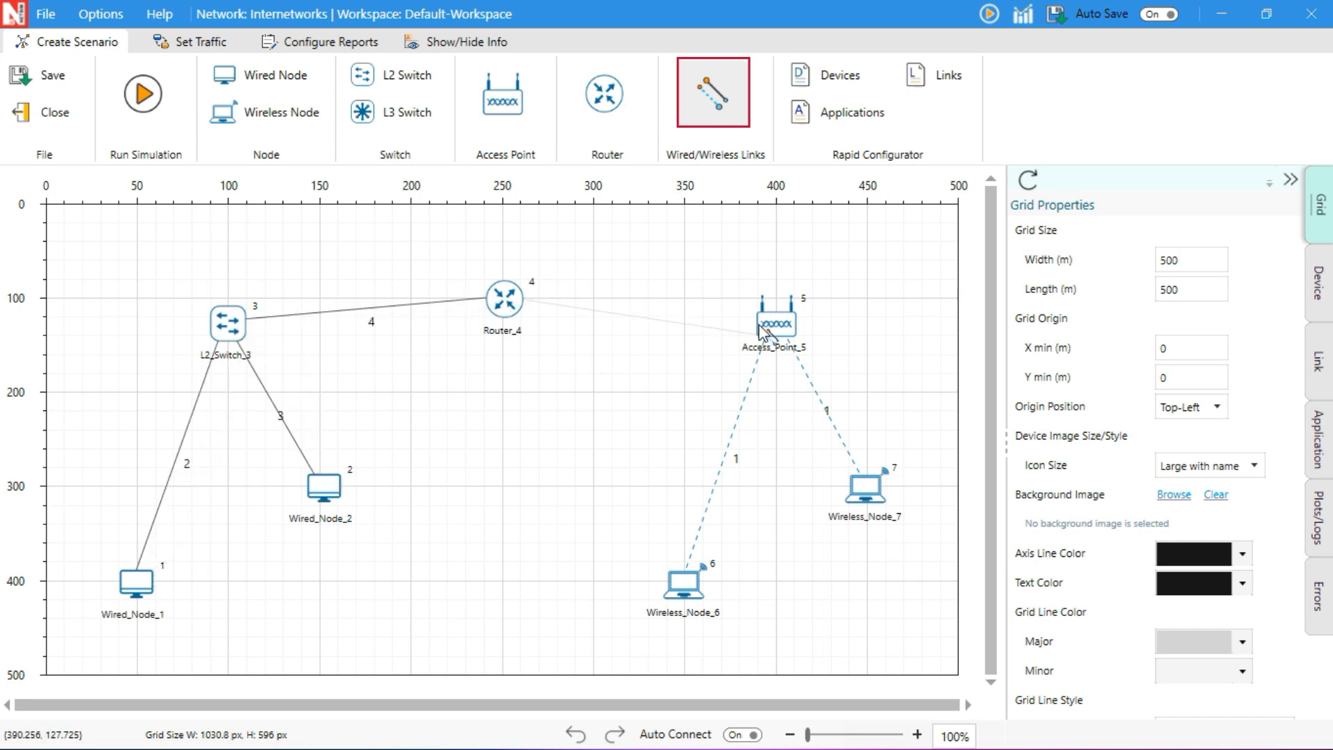
pyautogui.click(772, 326)
pyautogui.press('Escape')
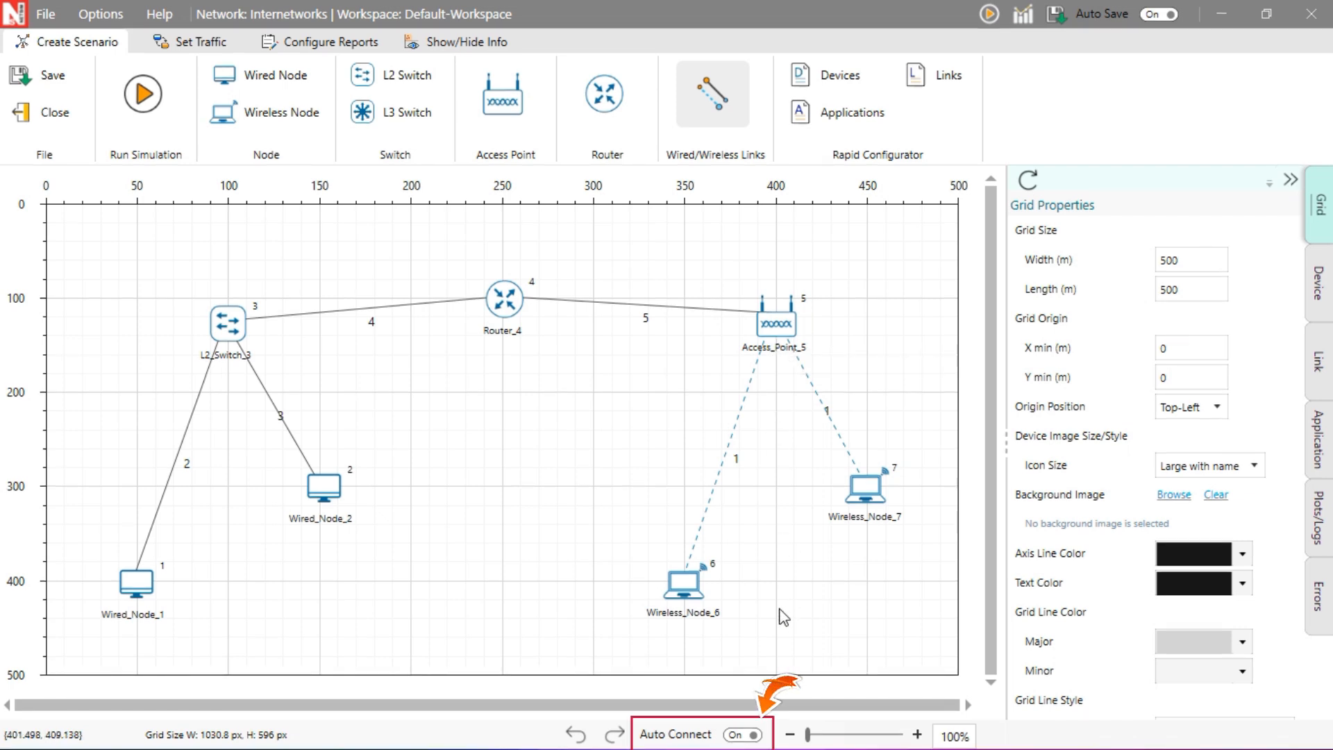
# Turn Auto Connect off for newly placed devices.
pyautogui.click(752, 735)
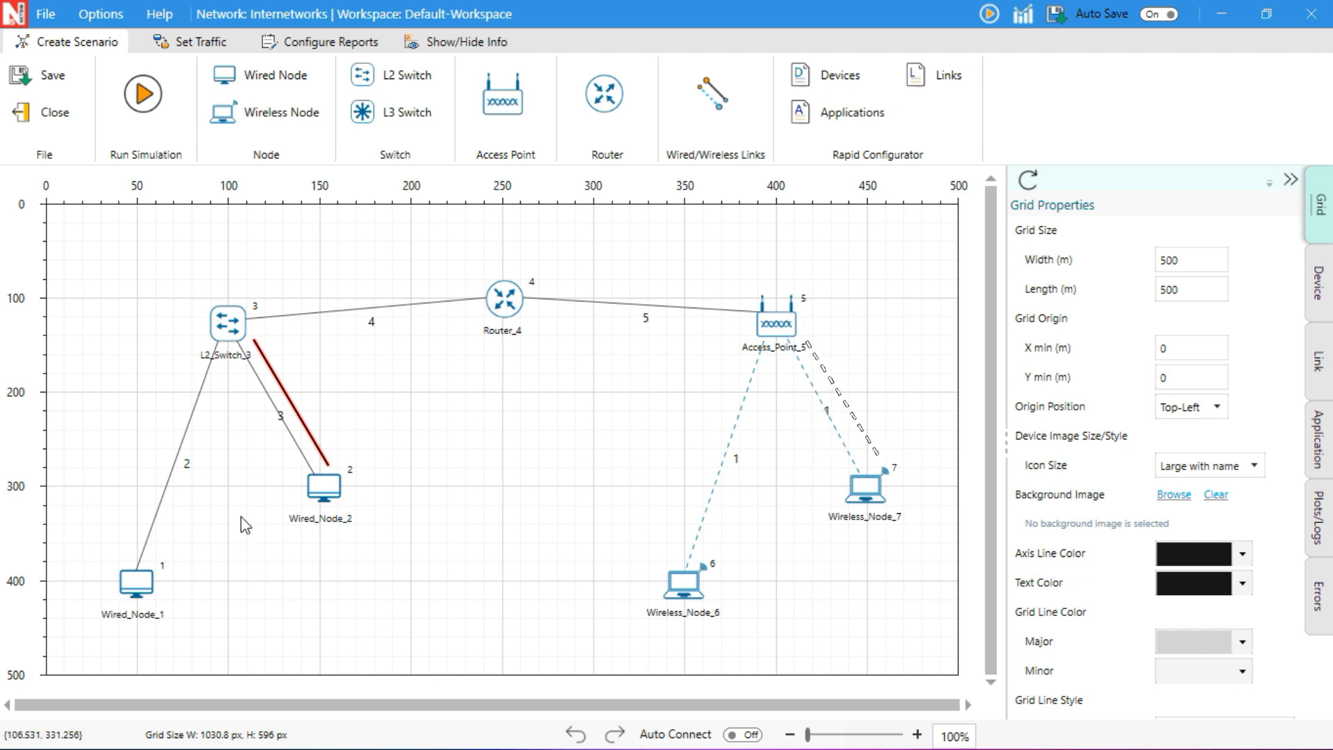
pyautogui.click(479, 429)
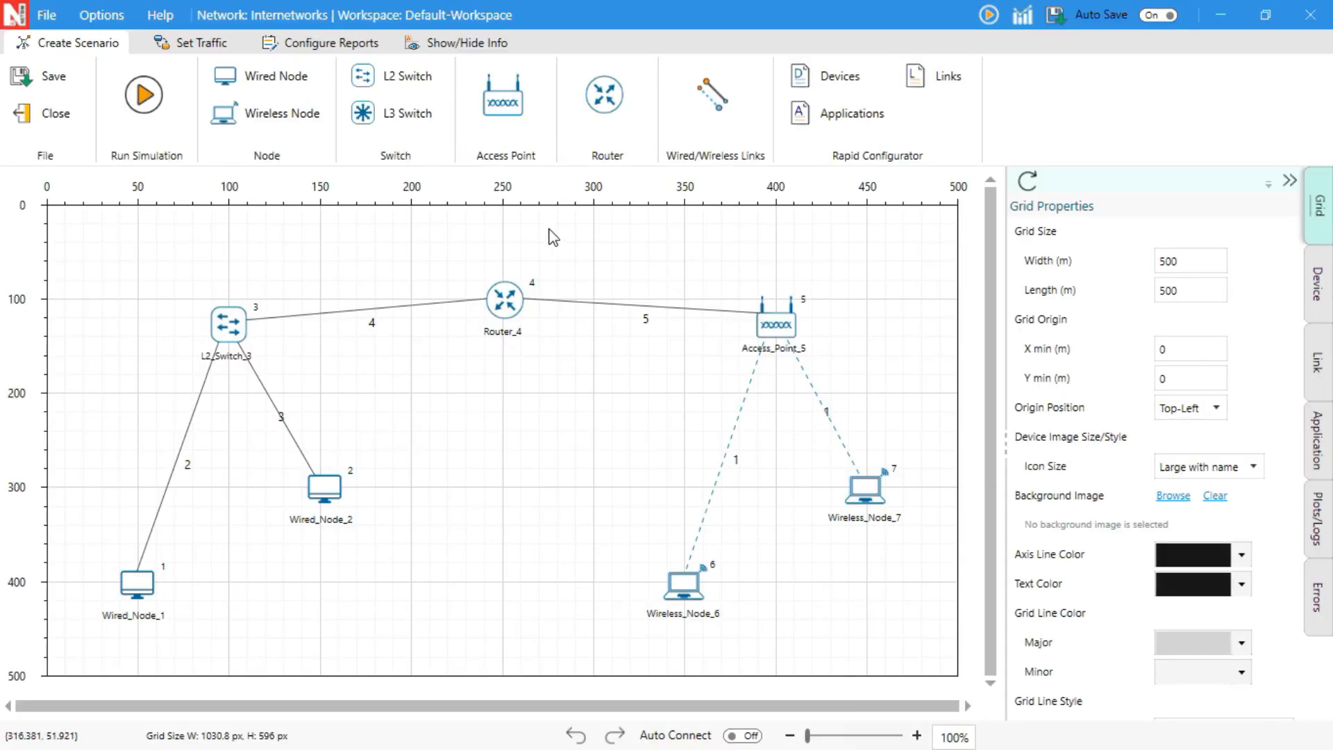
# Create CBR traffic from Wired_Node_1 to Wireless_Node_6 and from Wireless_Node_7 to Wired_Node_2.
pyautogui.click(200, 46)
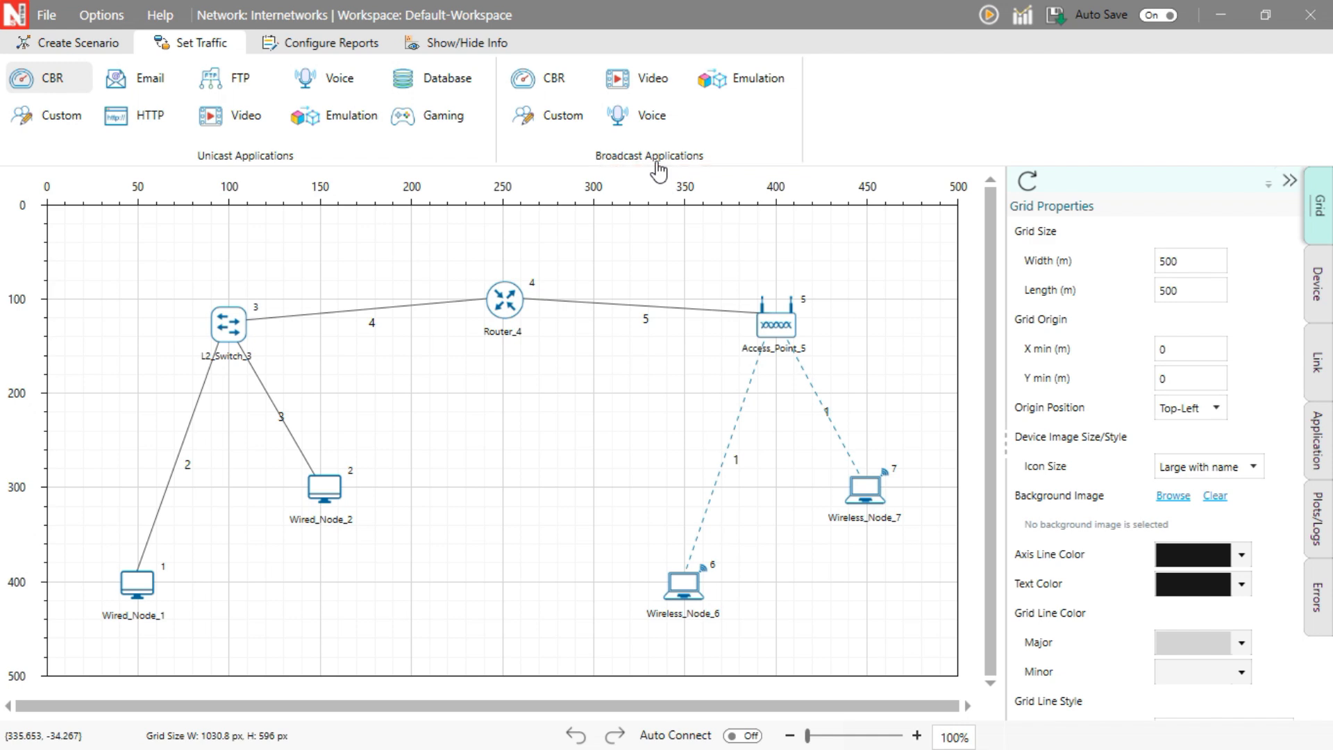
pyautogui.click(52, 77)
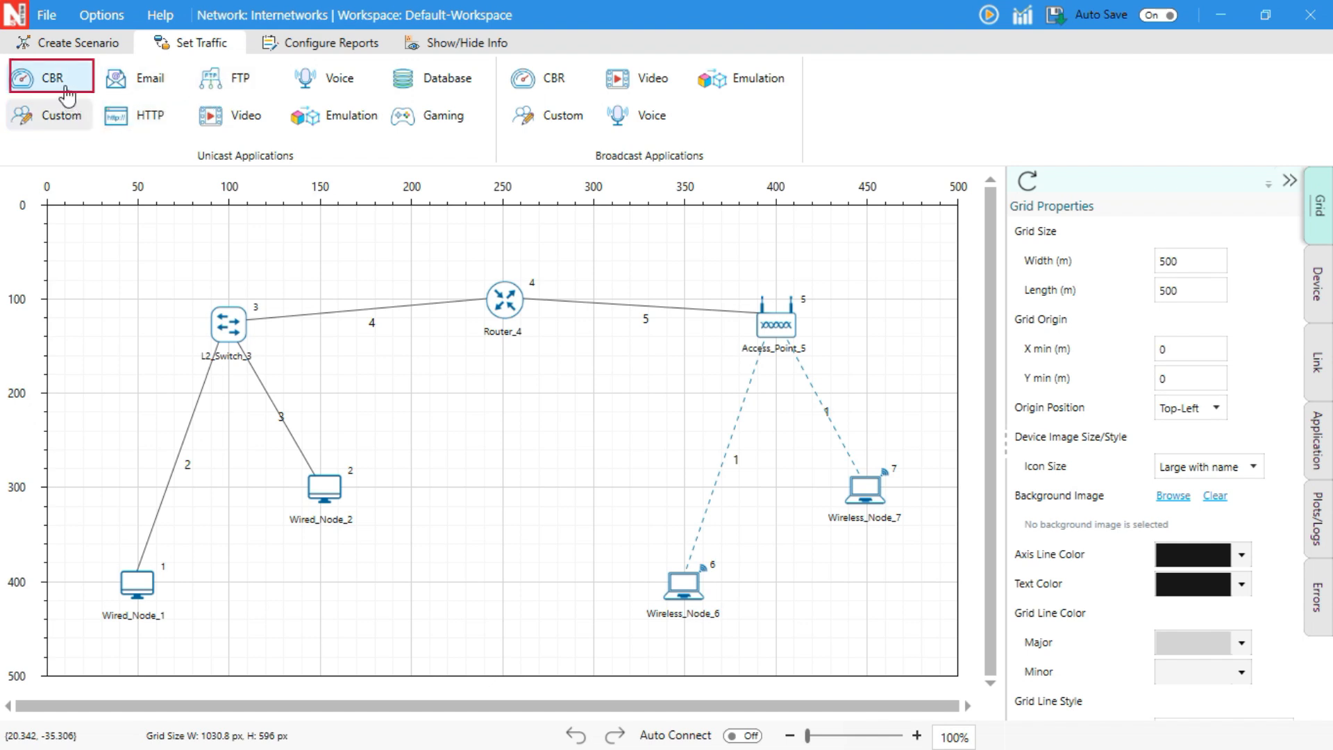
pyautogui.moveTo(137, 584); pyautogui.dragTo(685, 593)
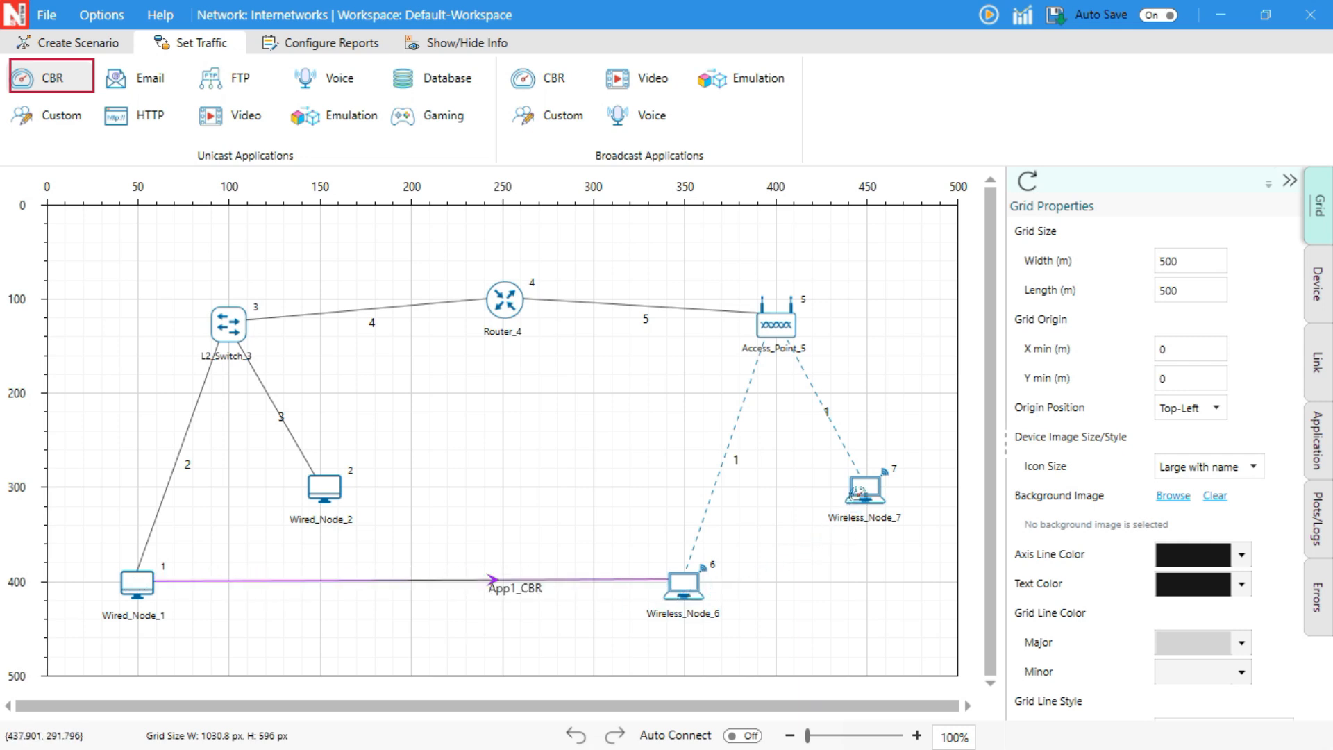
pyautogui.moveTo(865, 491); pyautogui.dragTo(326, 490)
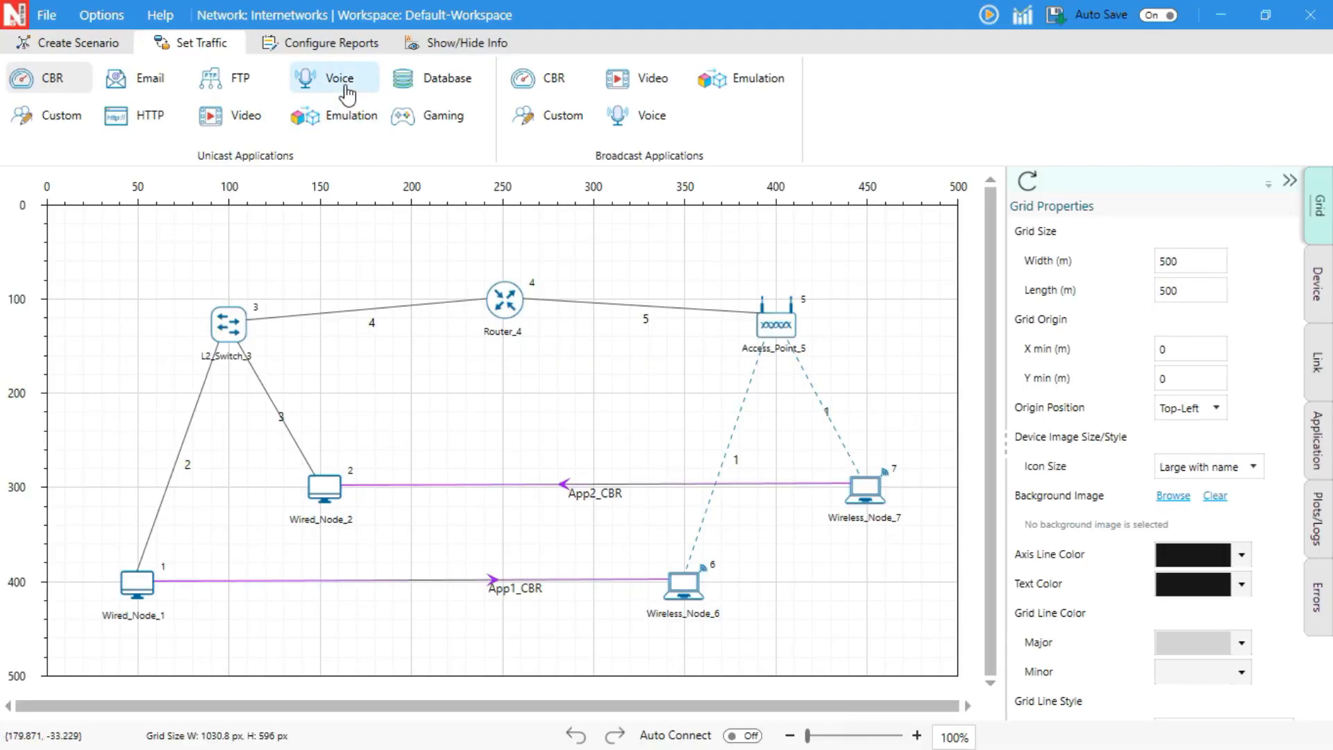
# Enable Packet Trace and Event Trace in Configure Reports and review the Plots and RF Heatmap options.
pyautogui.click(329, 47)
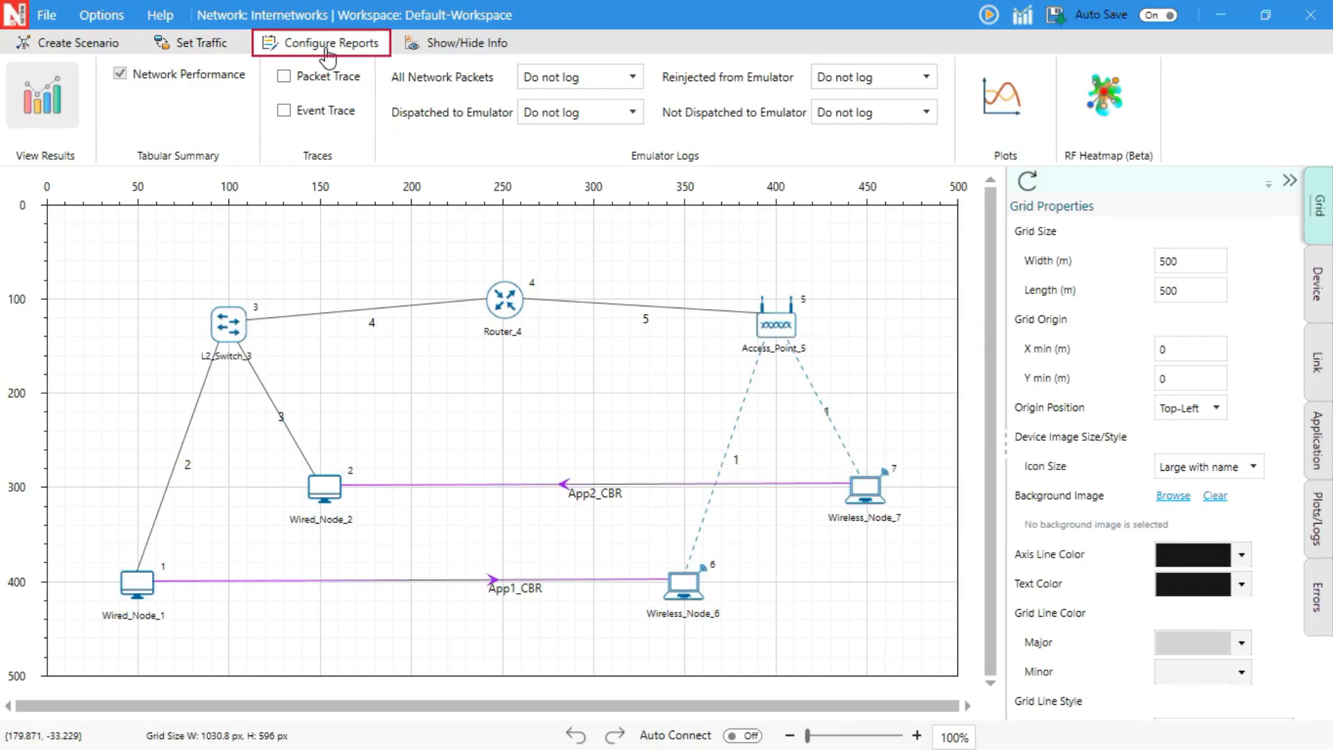
pyautogui.click(303, 89)
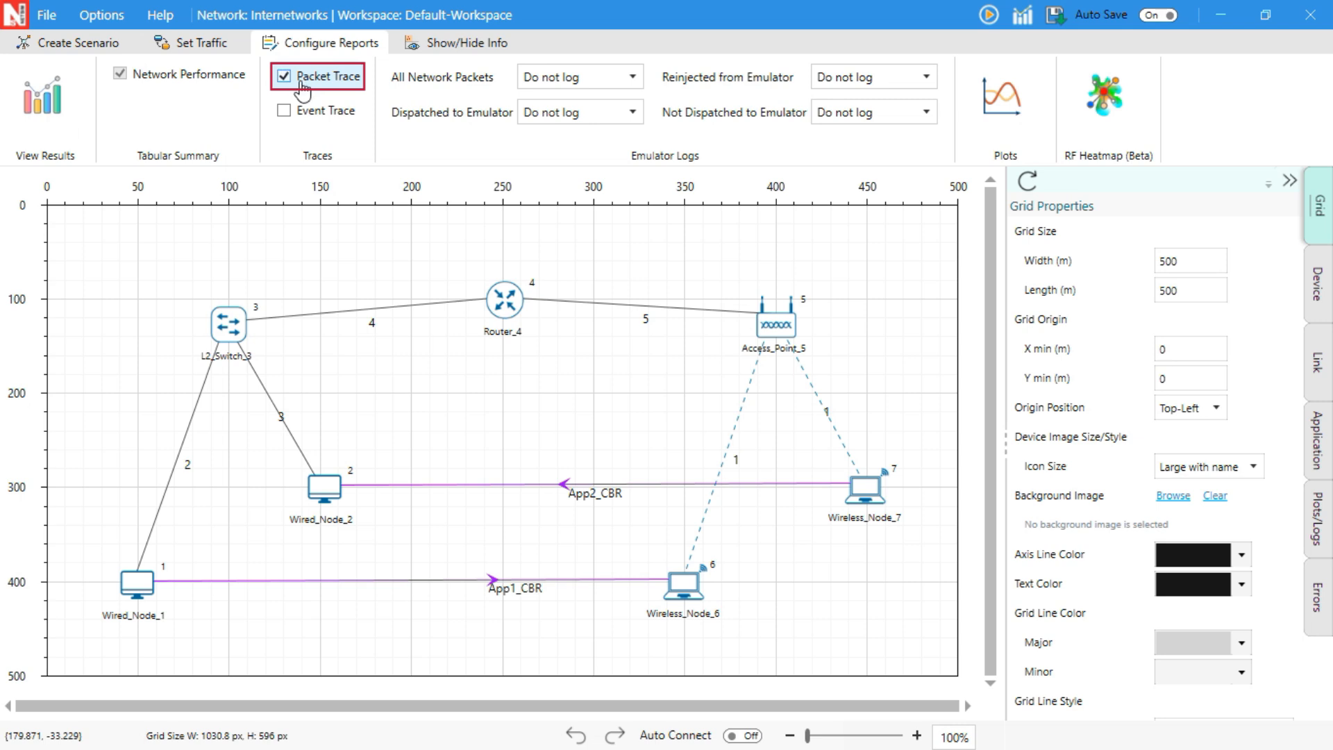
pyautogui.click(312, 111)
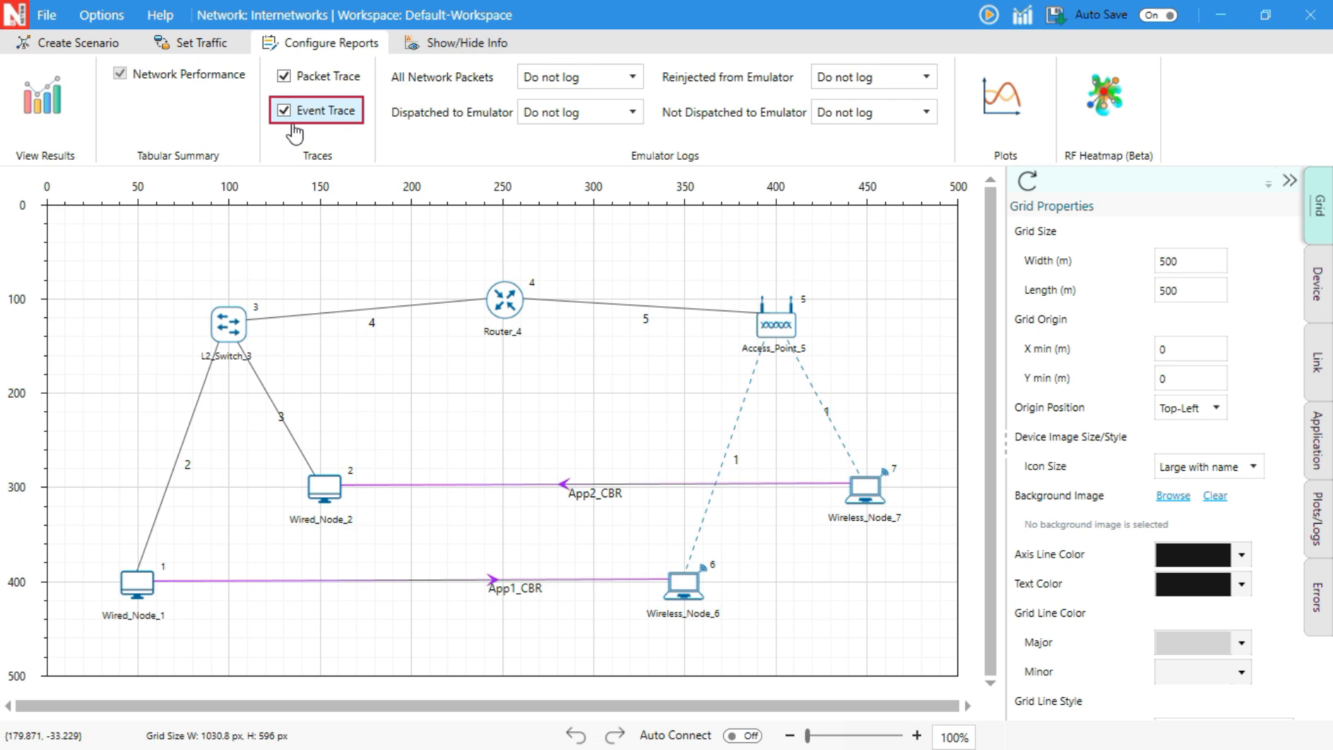
pyautogui.click(1003, 99)
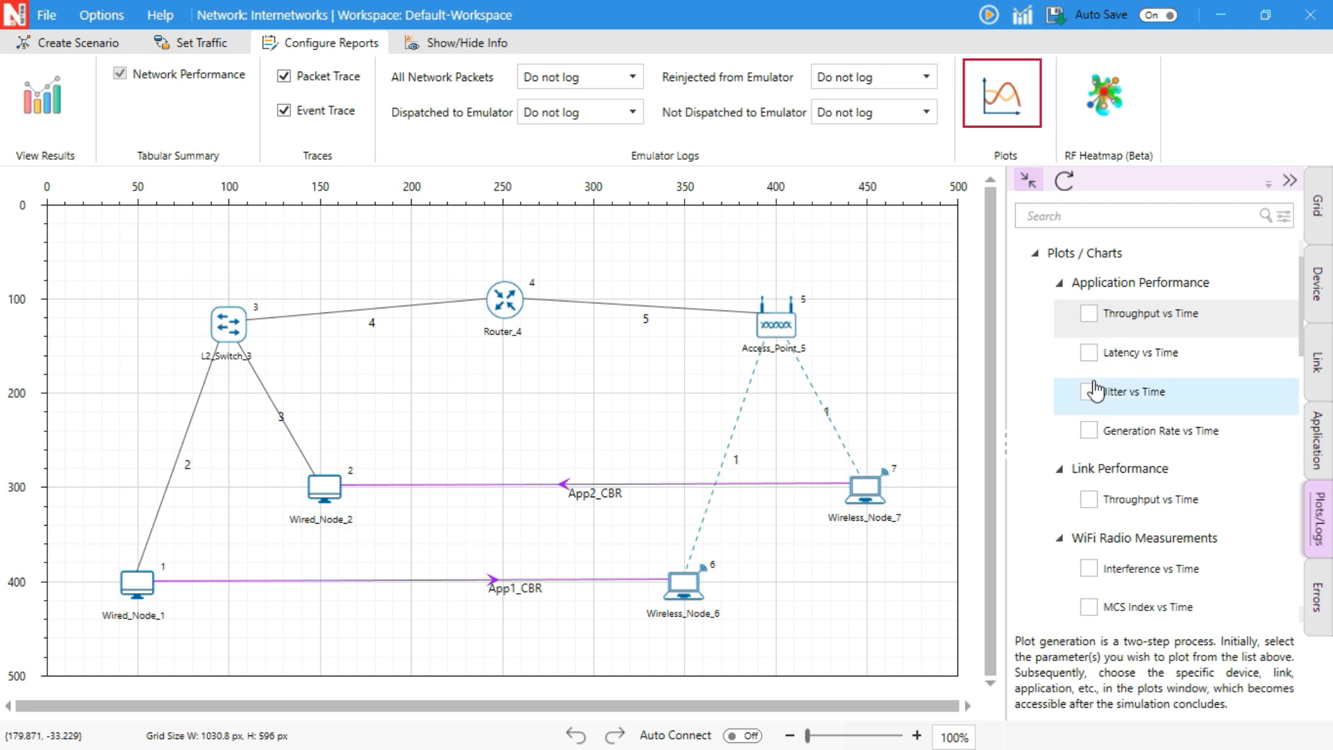
pyautogui.click(1105, 99)
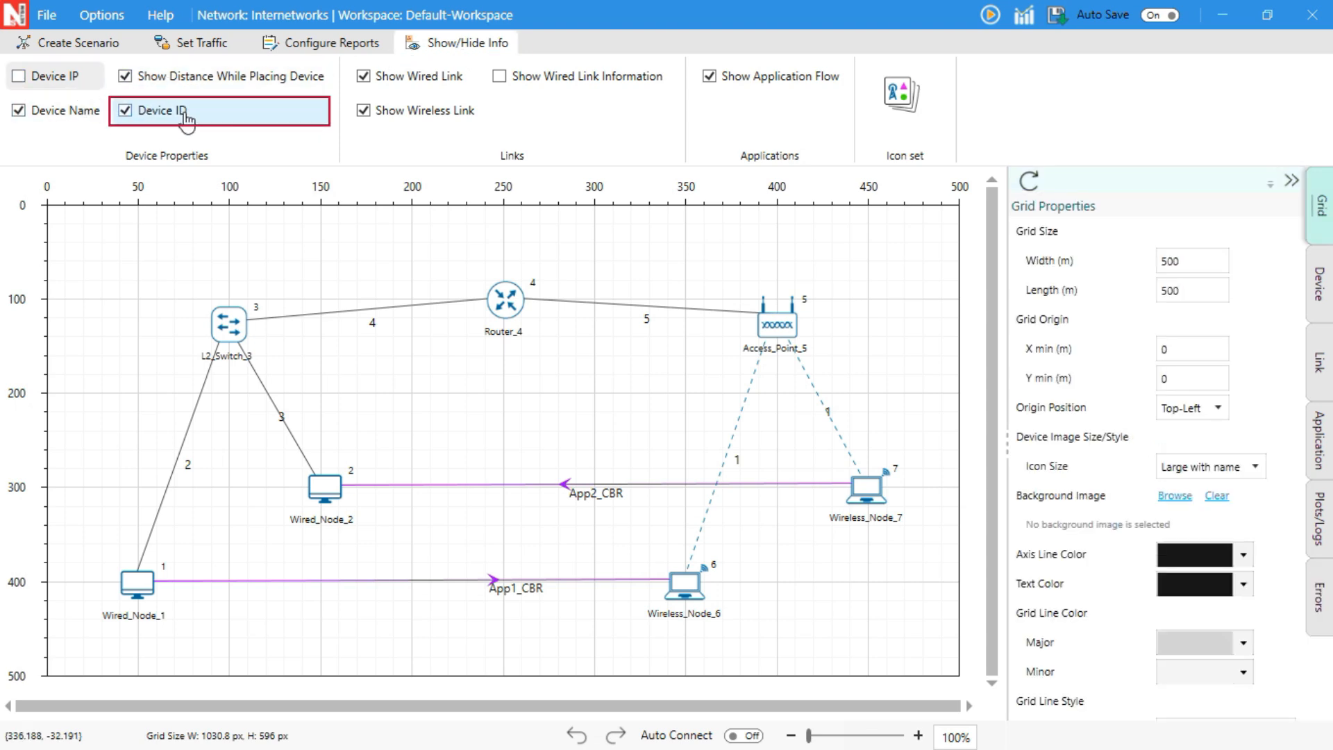
pyautogui.click(901, 94)
pyautogui.click(598, 188)
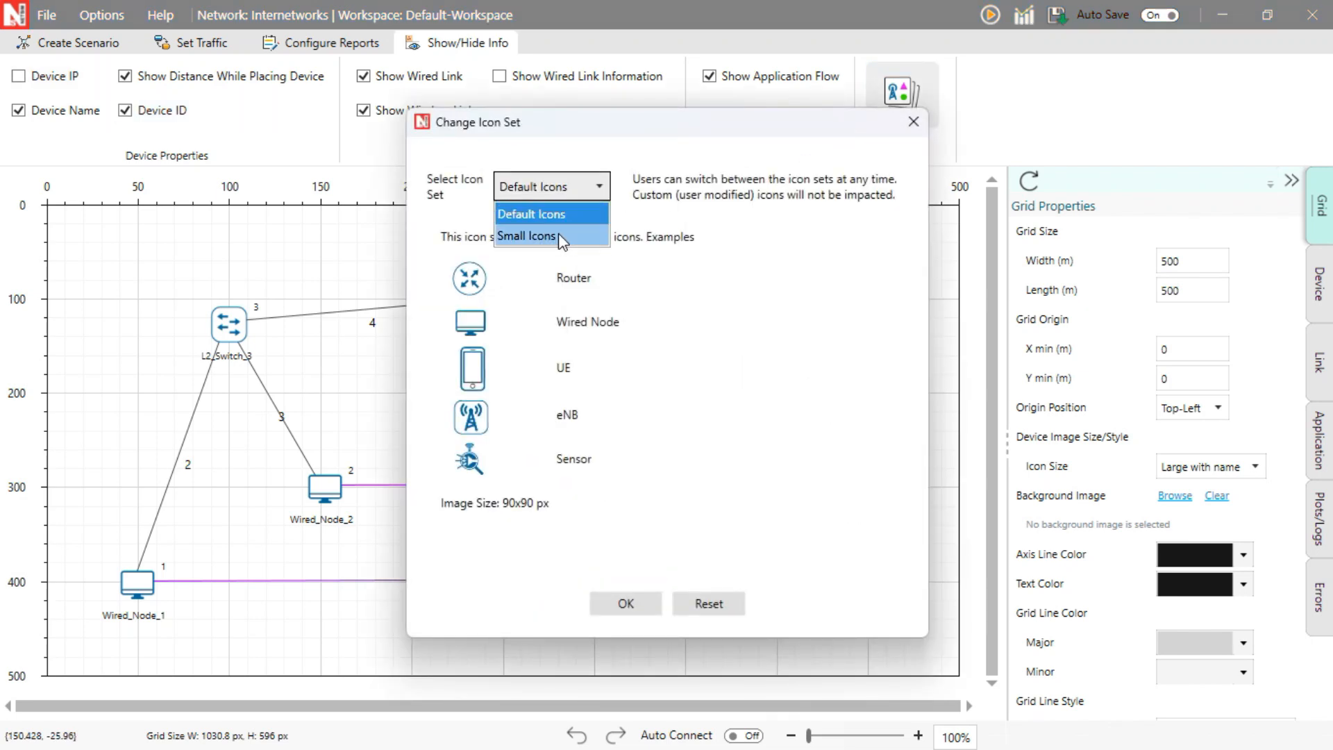
pyautogui.click(541, 215)
pyautogui.click(918, 127)
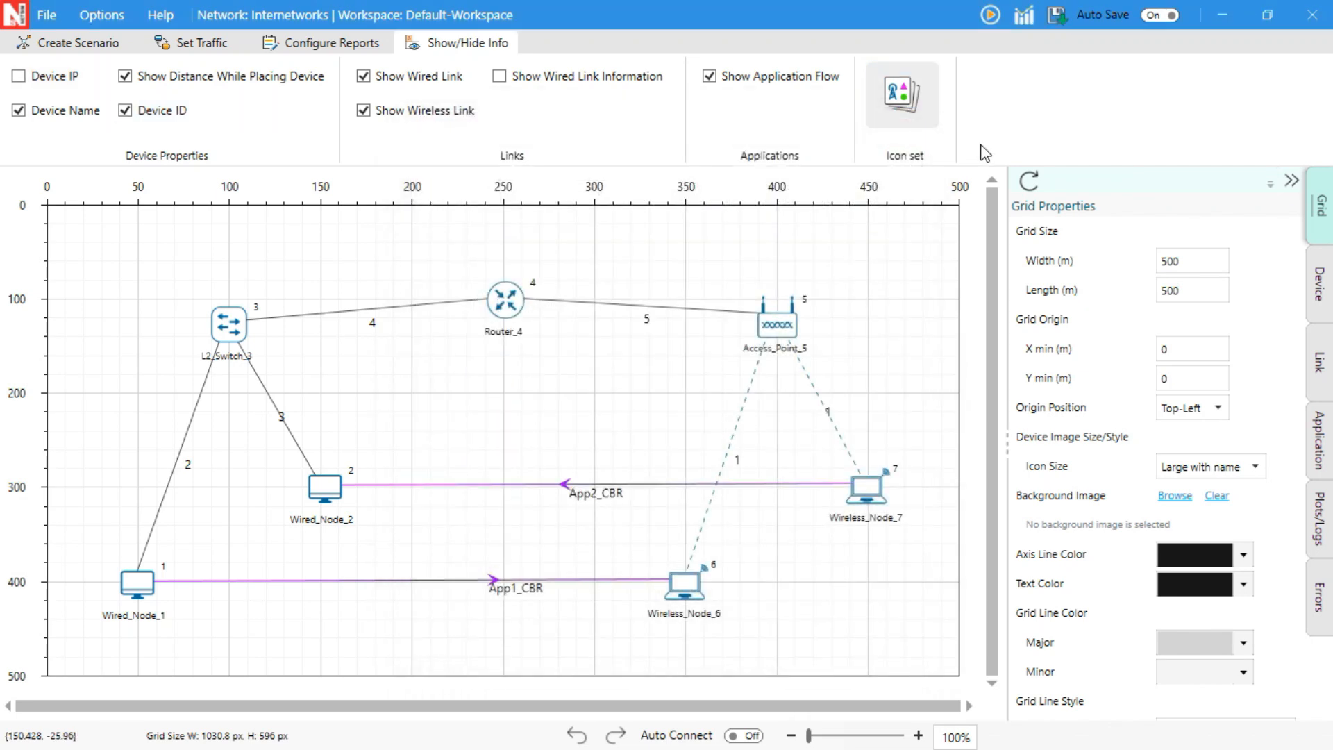
# Review the grid, Wired_Node_1, Link_2 and App1_CBR properties in the right panel.
pyautogui.click(1318, 279)
pyautogui.click(1317, 359)
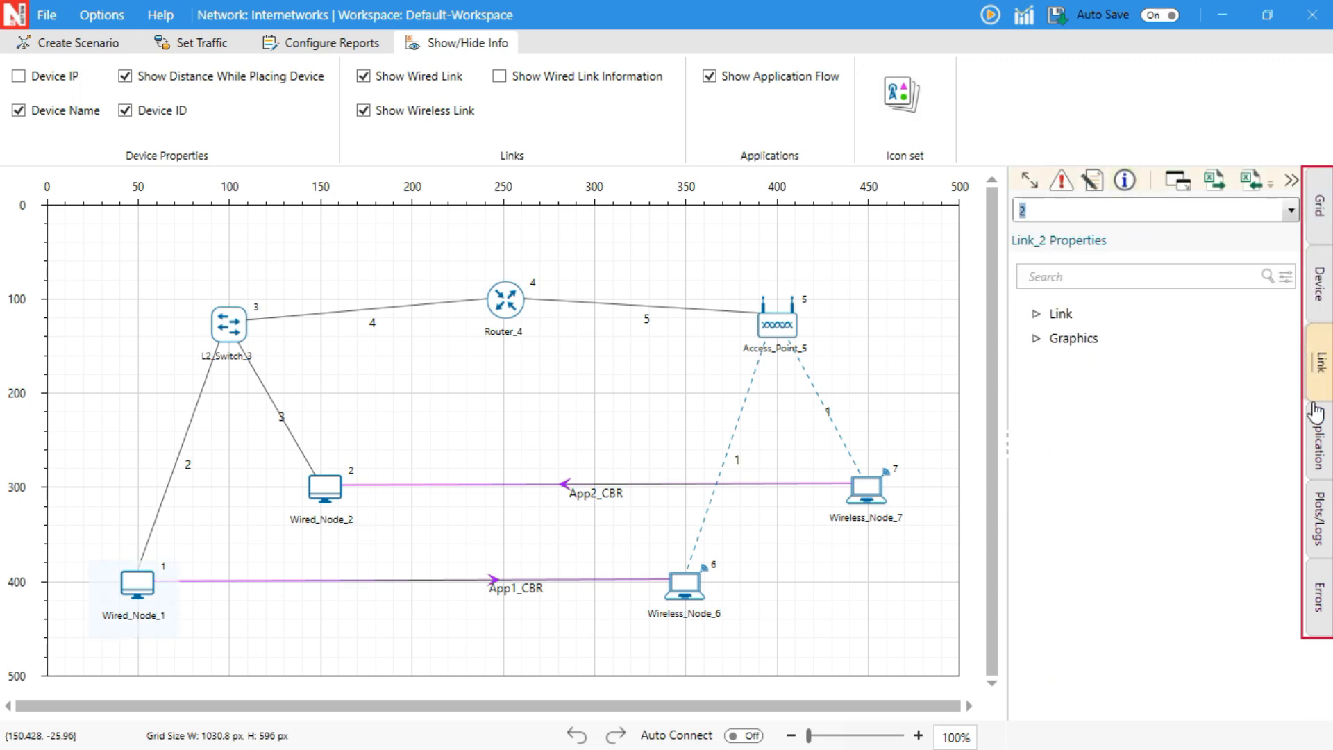
pyautogui.click(1314, 442)
pyautogui.click(1317, 517)
pyautogui.click(1318, 594)
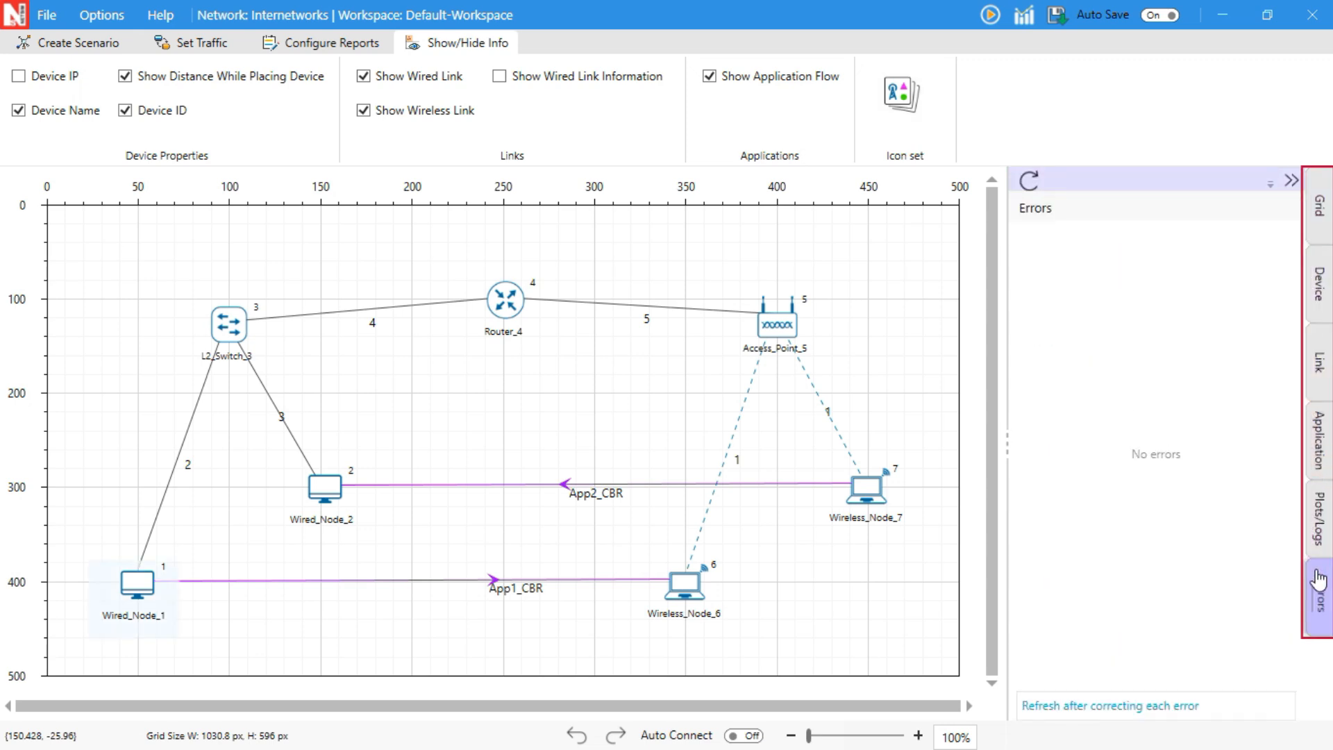
pyautogui.click(1319, 217)
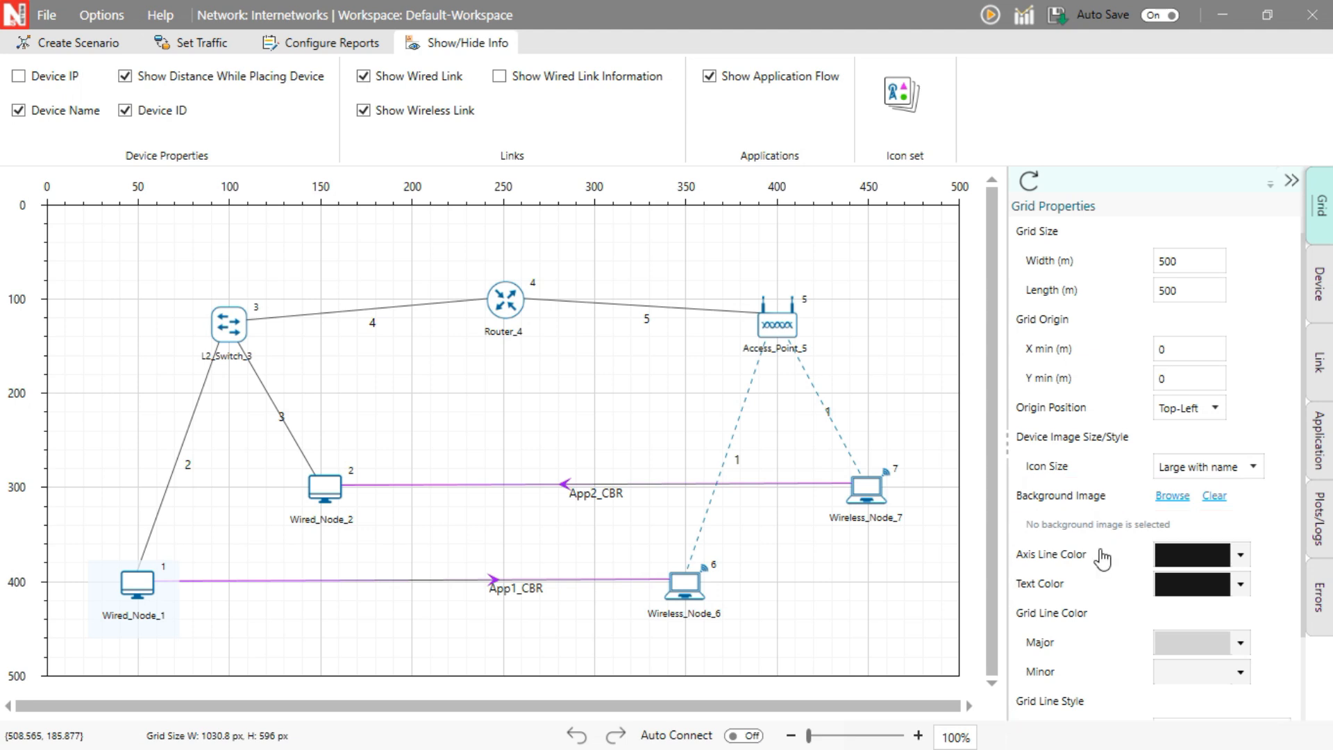
pyautogui.click(1320, 285)
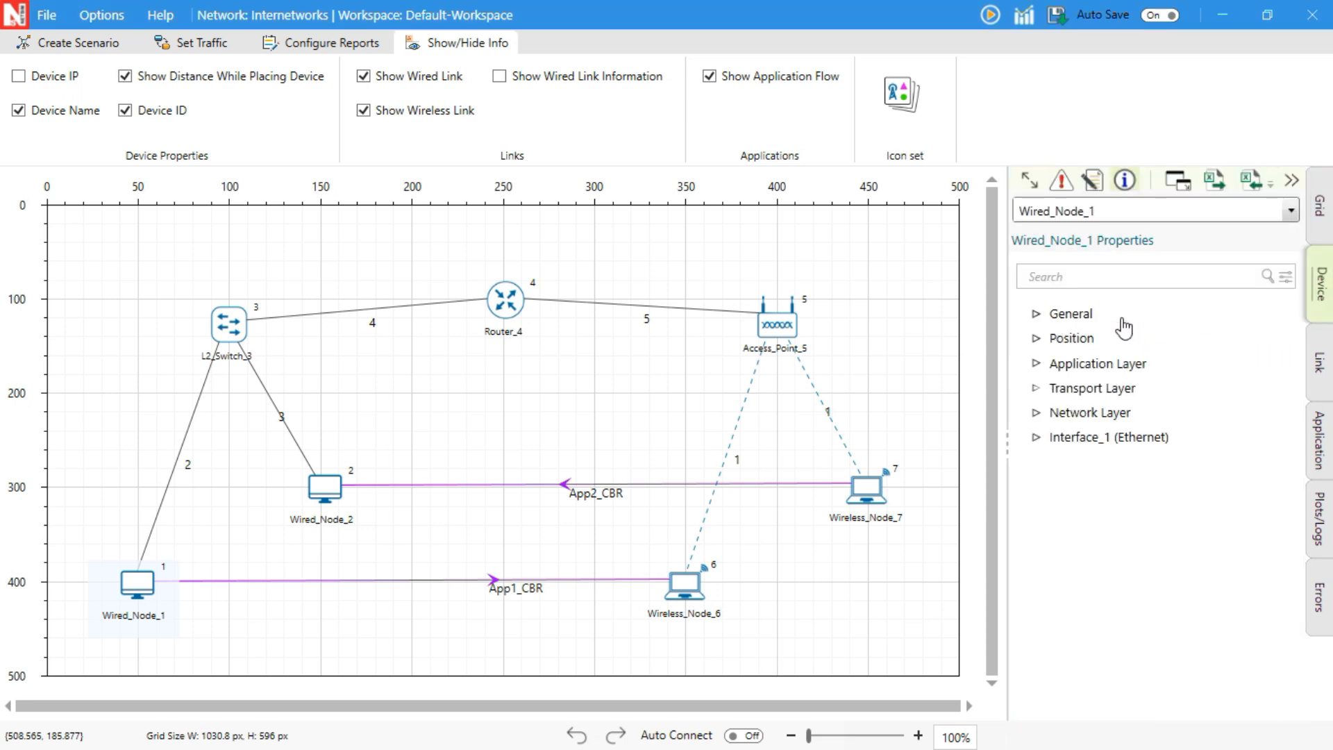
pyautogui.click(1319, 362)
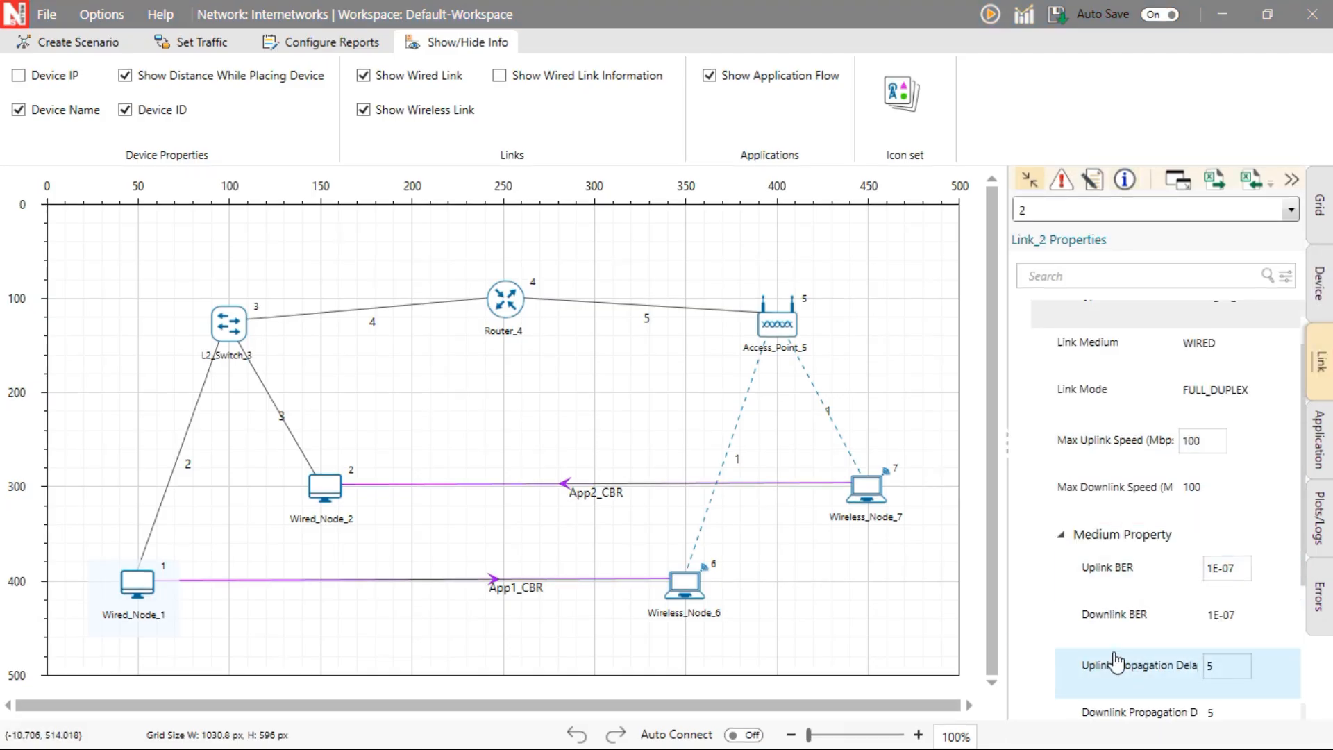
pyautogui.click(1319, 443)
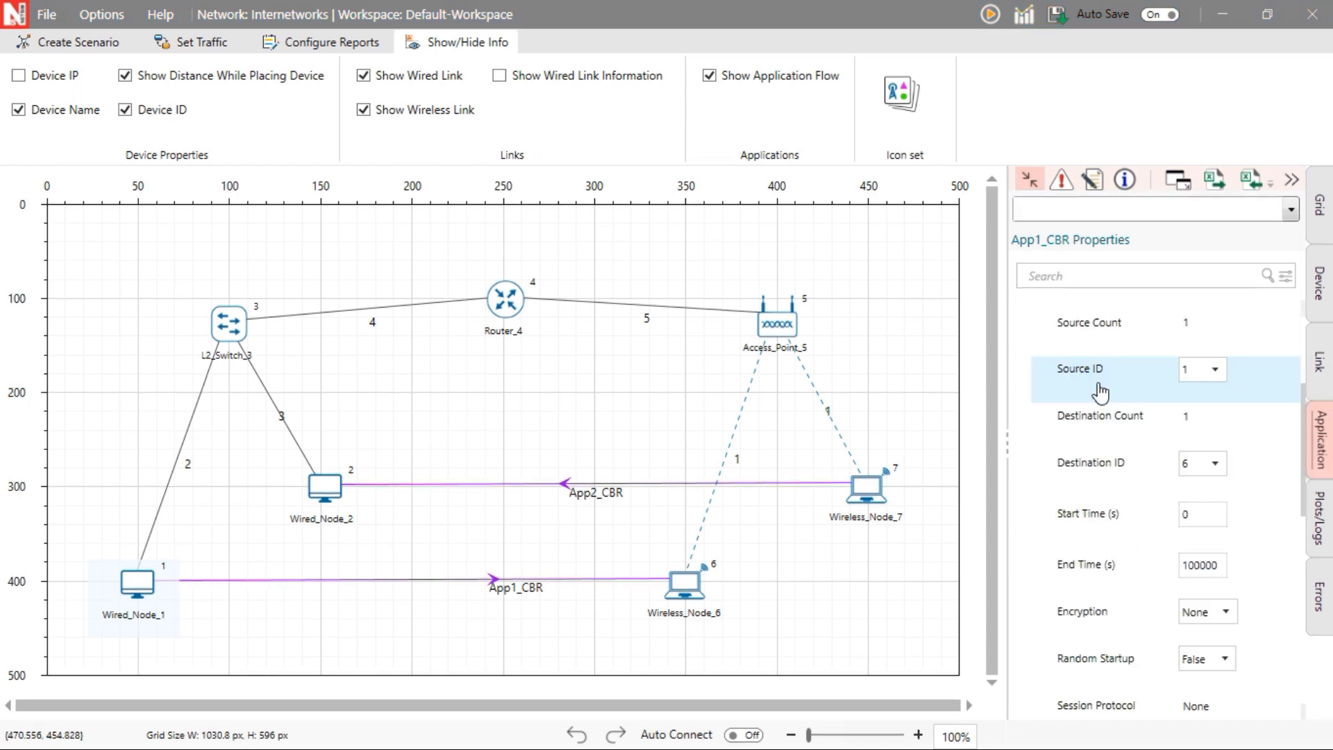
pyautogui.scroll(-3, 1115, 469)
pyautogui.scroll(-3, 1120, 586)
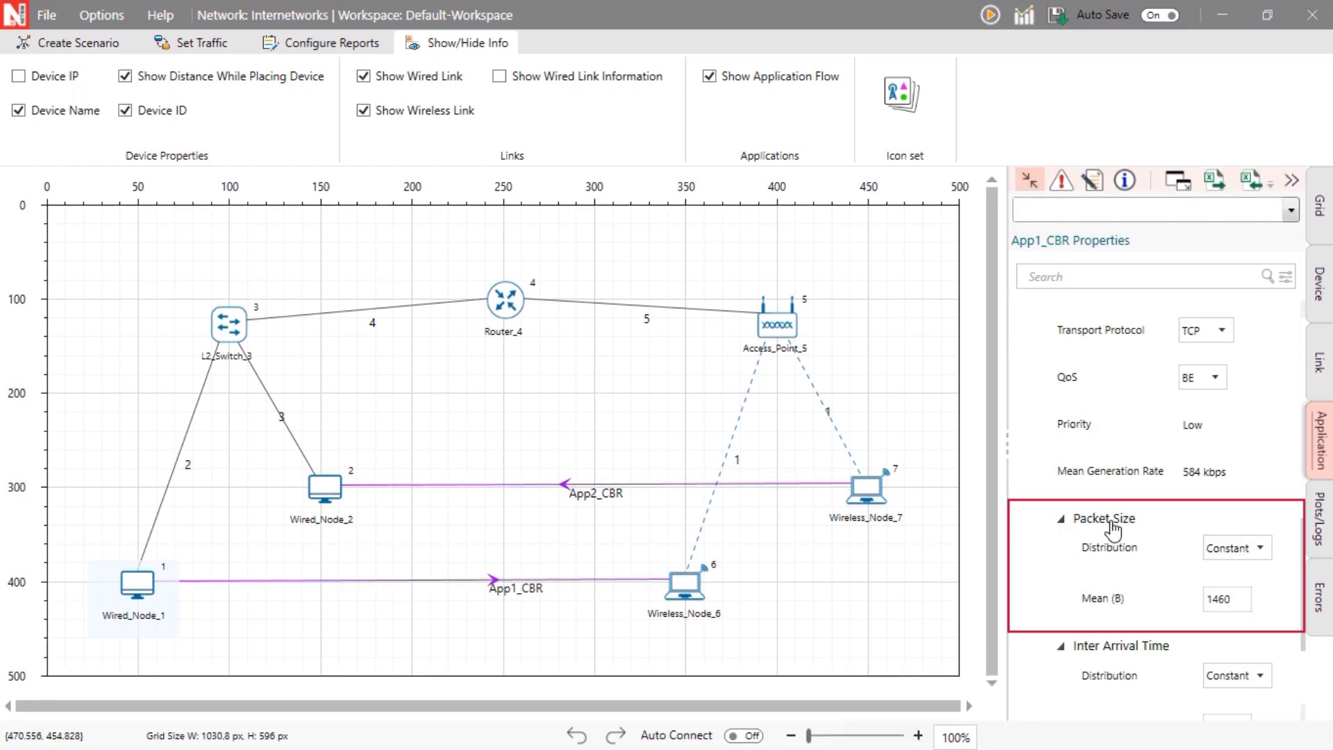
# Enable Throughput, Latency and Jitter vs Time plots and confirm the error check reports none.
pyautogui.click(1319, 517)
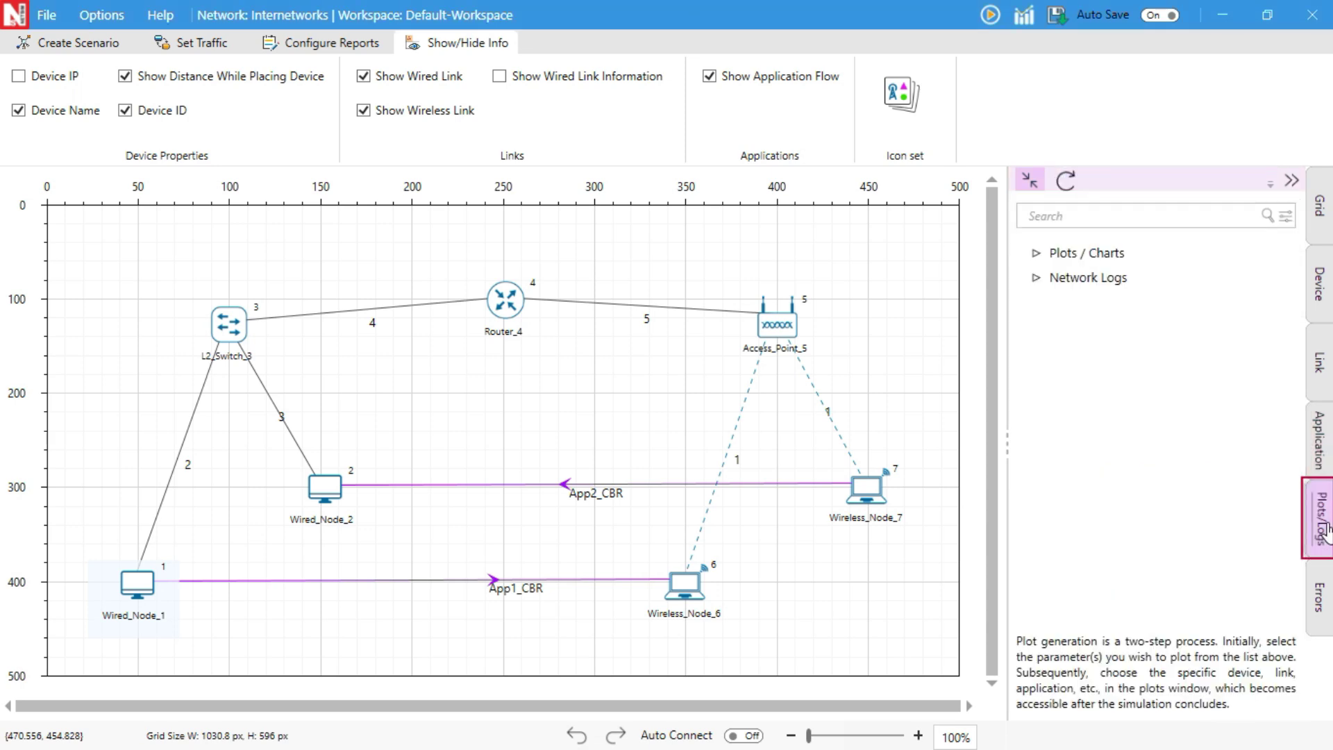
pyautogui.click(1030, 182)
pyautogui.click(1090, 312)
pyautogui.click(1090, 352)
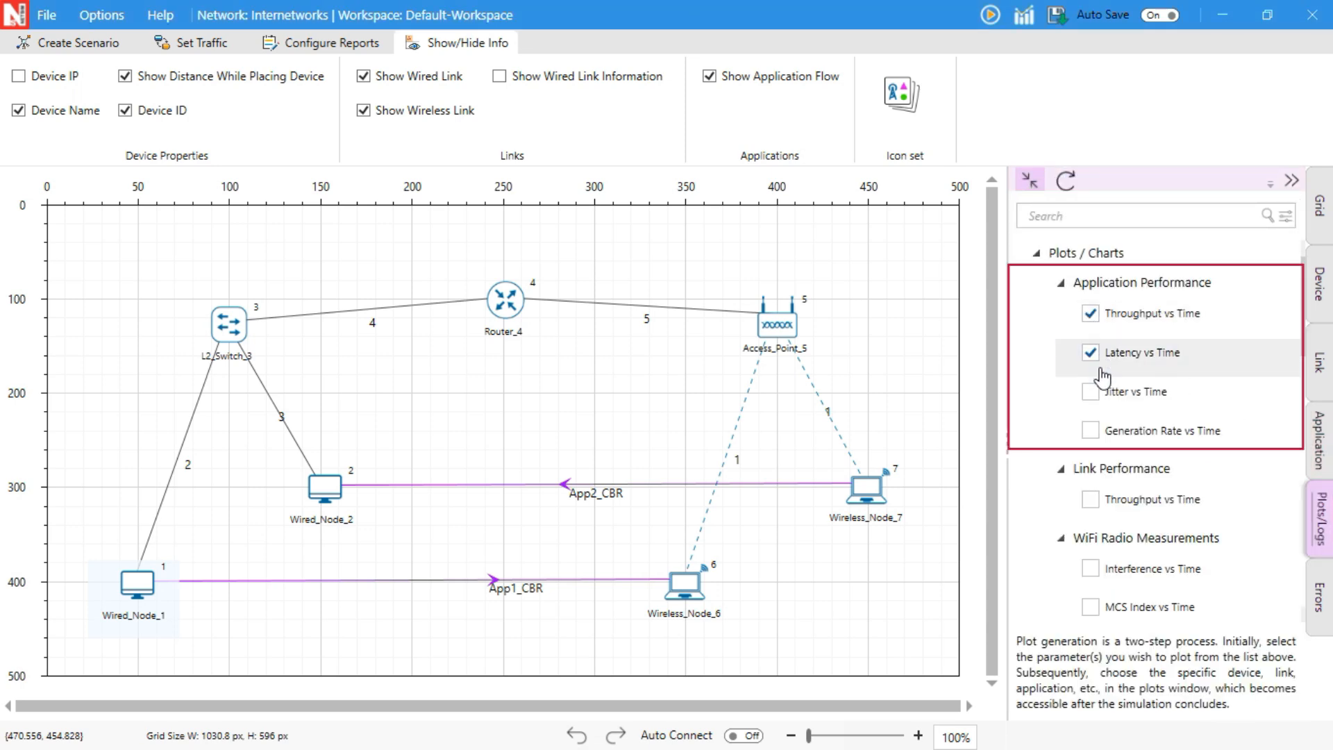
pyautogui.click(1091, 392)
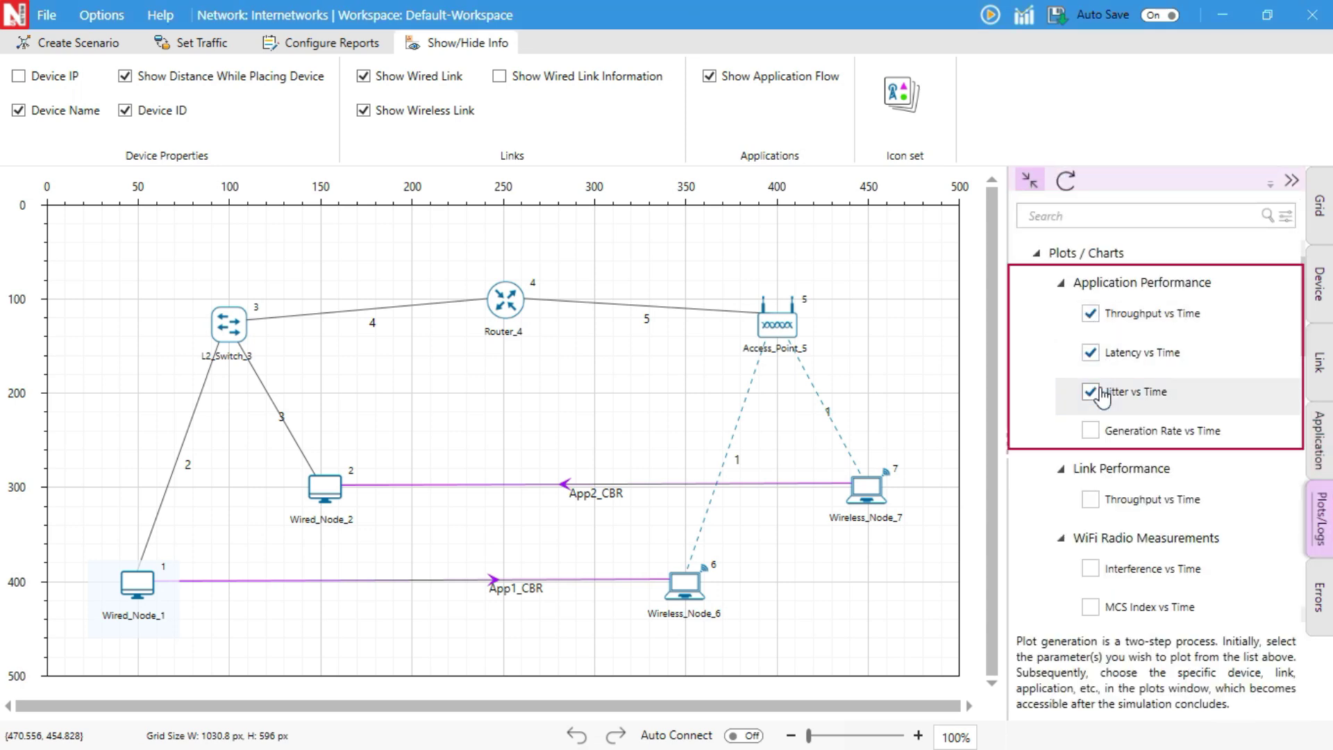
pyautogui.click(1318, 604)
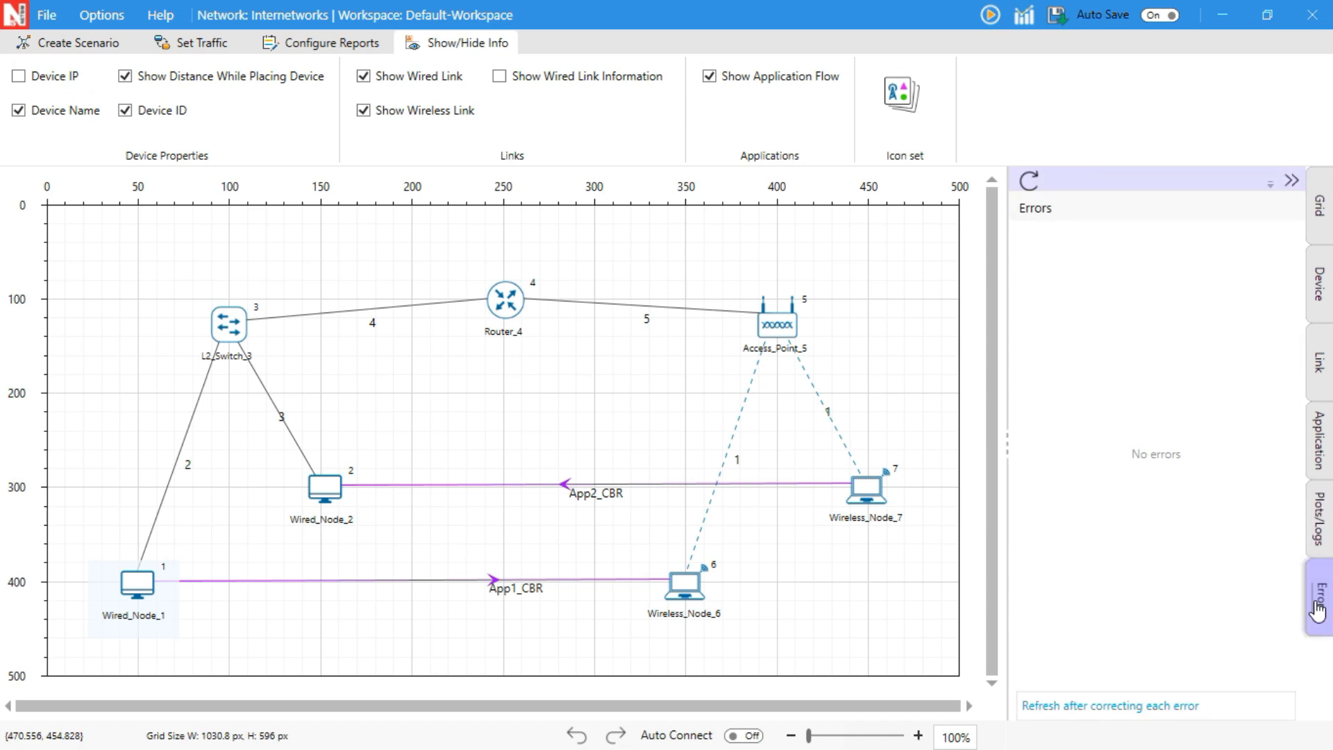
# Expand Wired_Node_1's property groups and try the warning and changed-property filters.
pyautogui.click(1319, 287)
pyautogui.click(1319, 362)
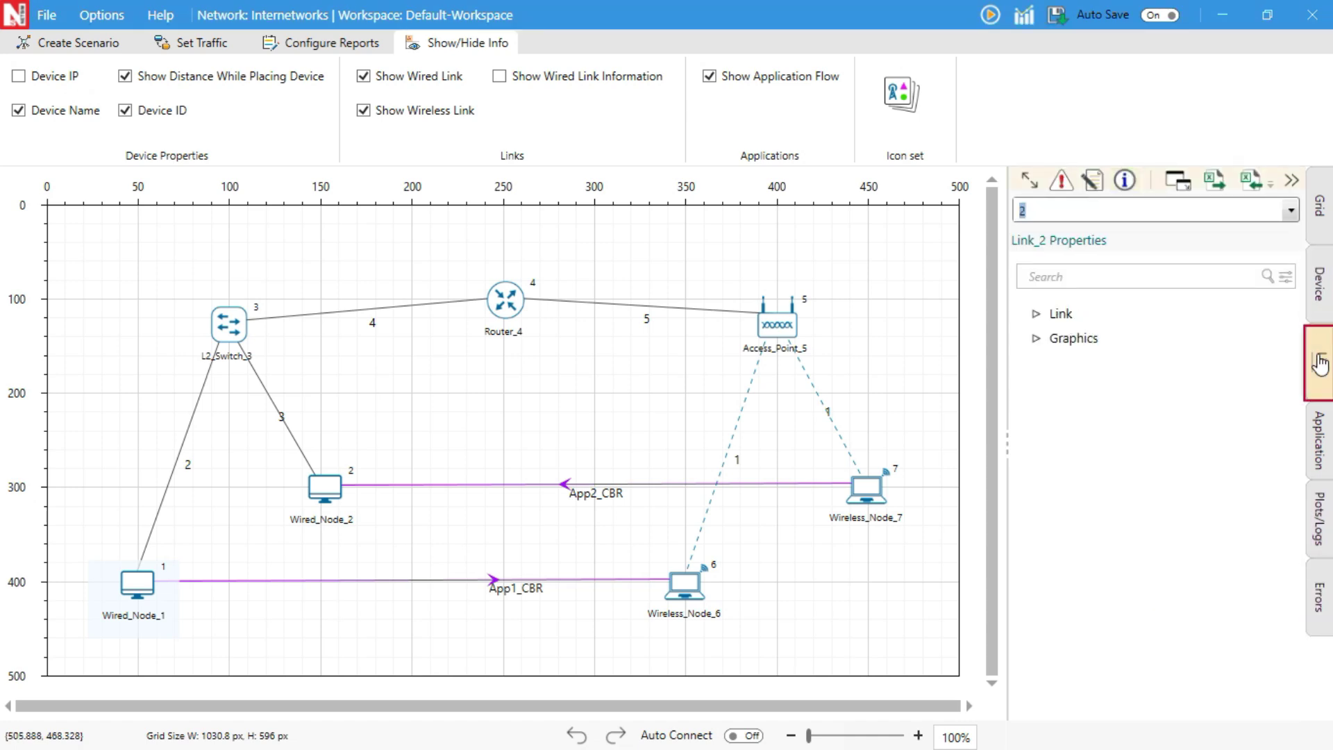
pyautogui.click(1321, 286)
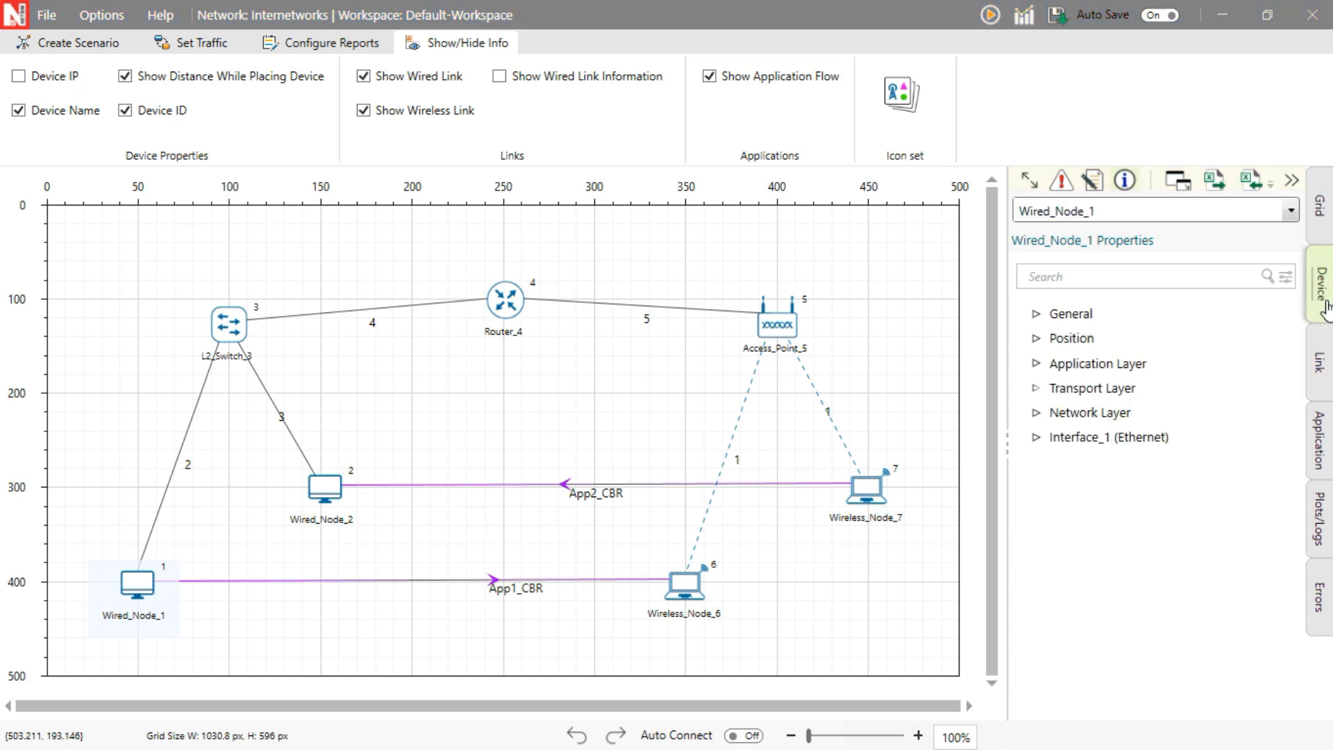
pyautogui.click(1029, 182)
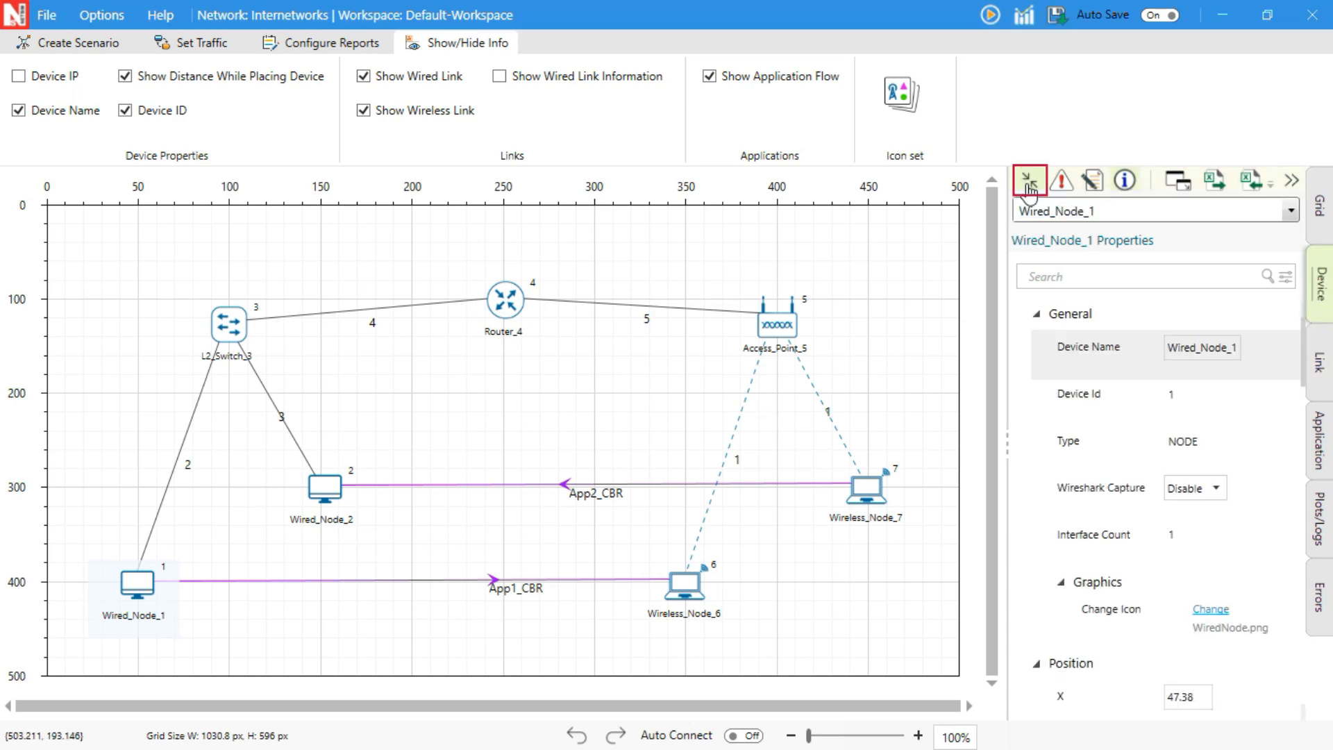
pyautogui.click(1061, 182)
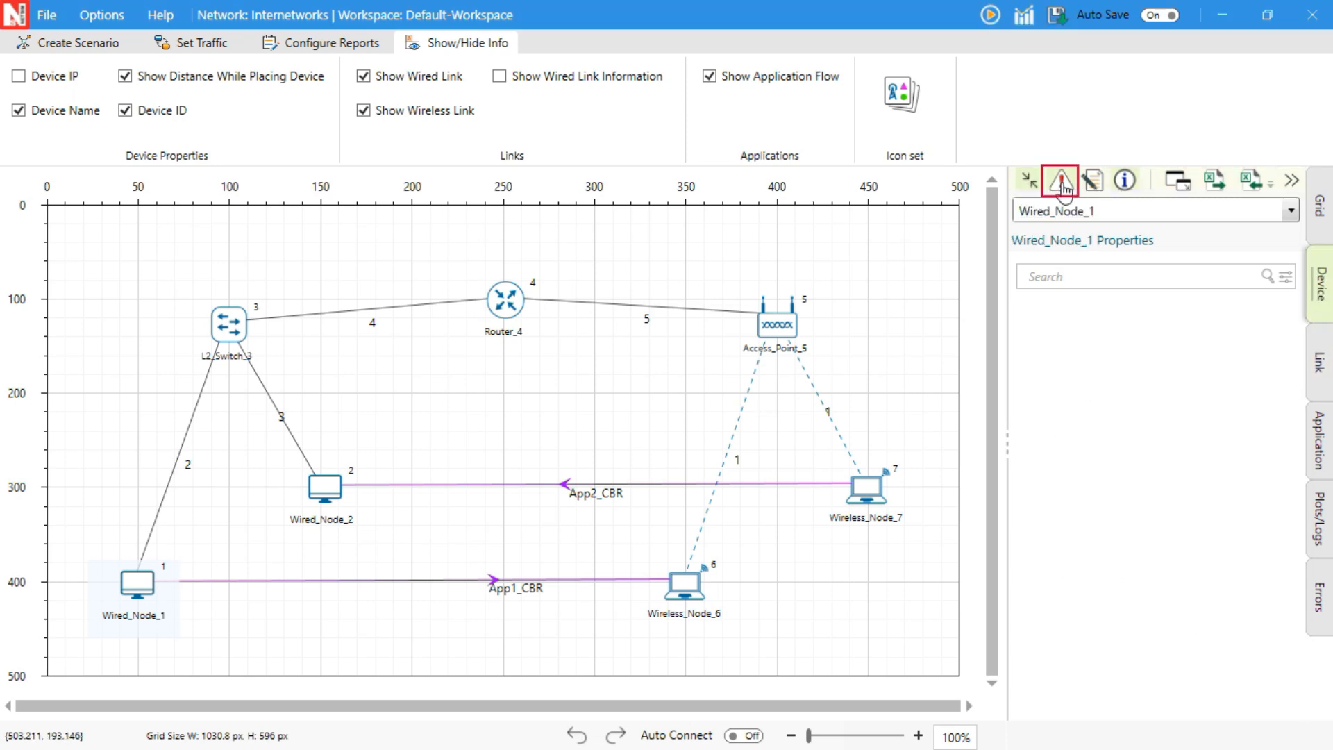
pyautogui.click(1094, 182)
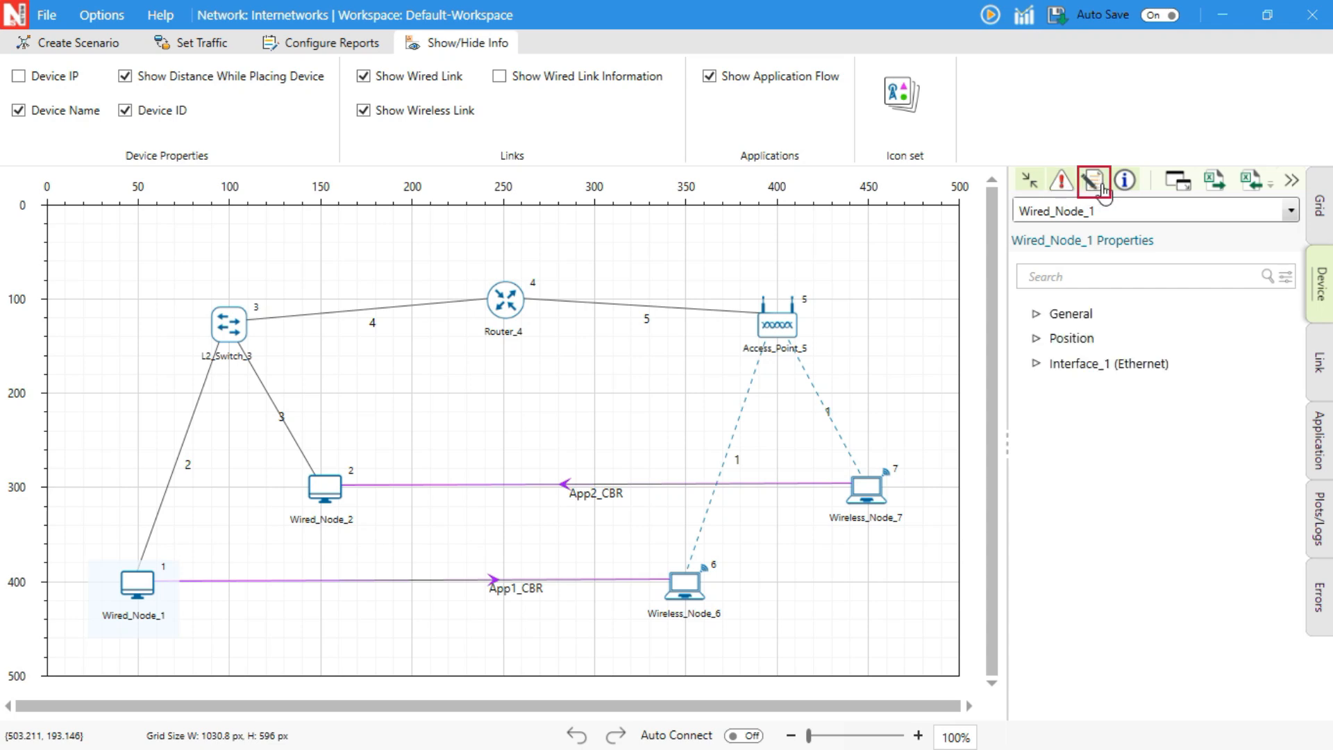
pyautogui.click(1124, 182)
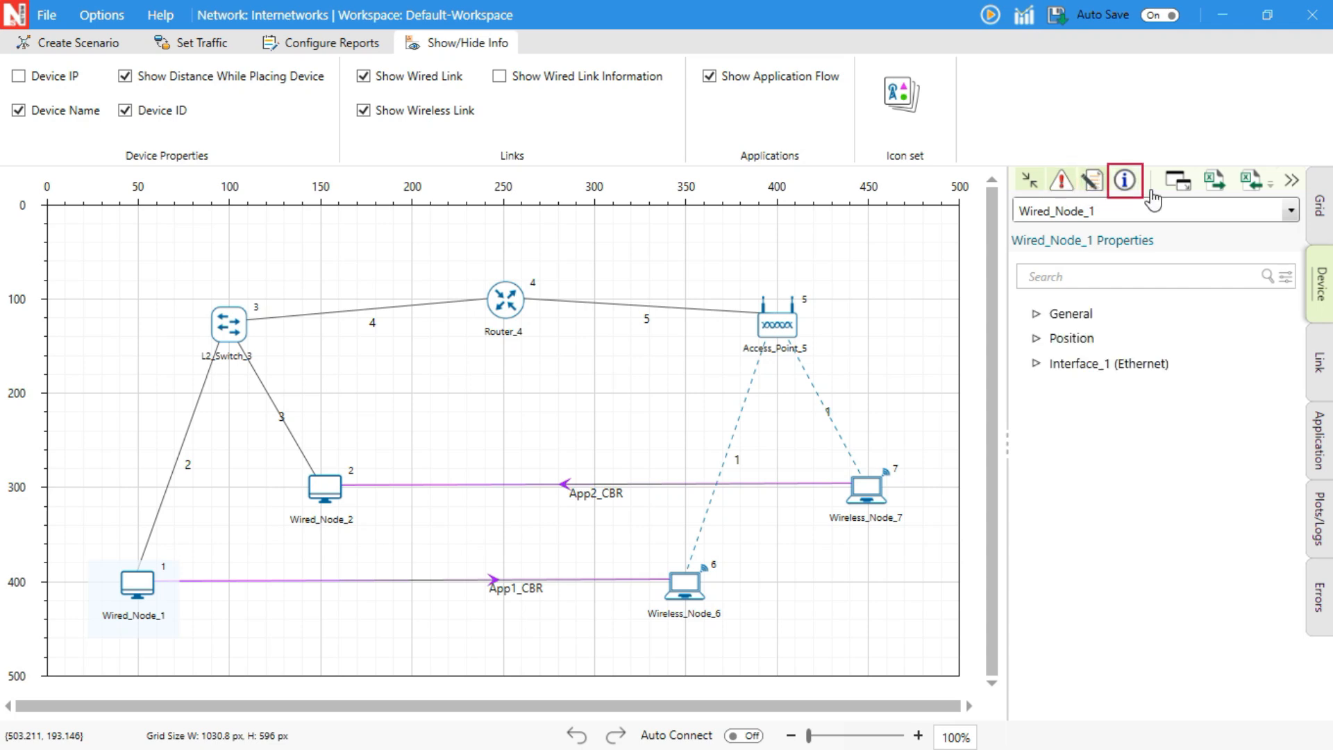
# Pop Wired_Node_1's properties into a separate window, close it and collapse the properties panel.
pyautogui.click(1178, 182)
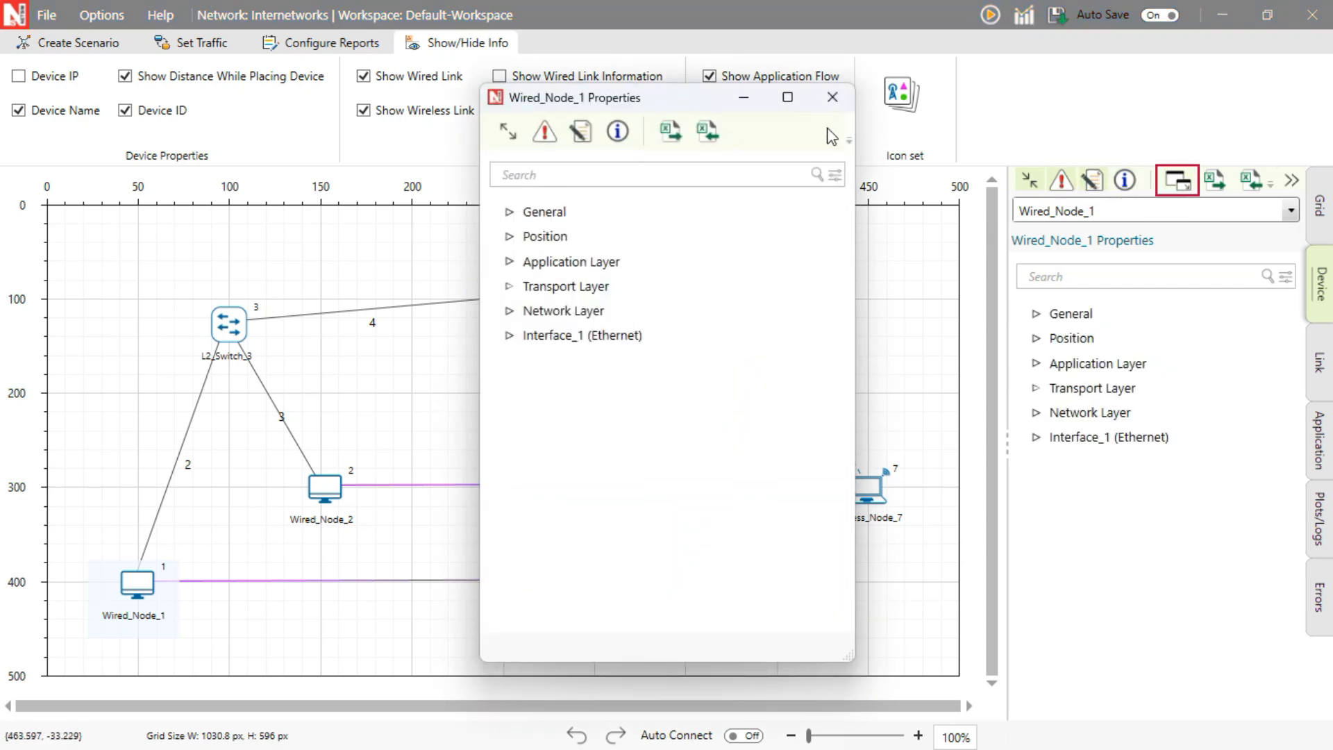
pyautogui.click(830, 102)
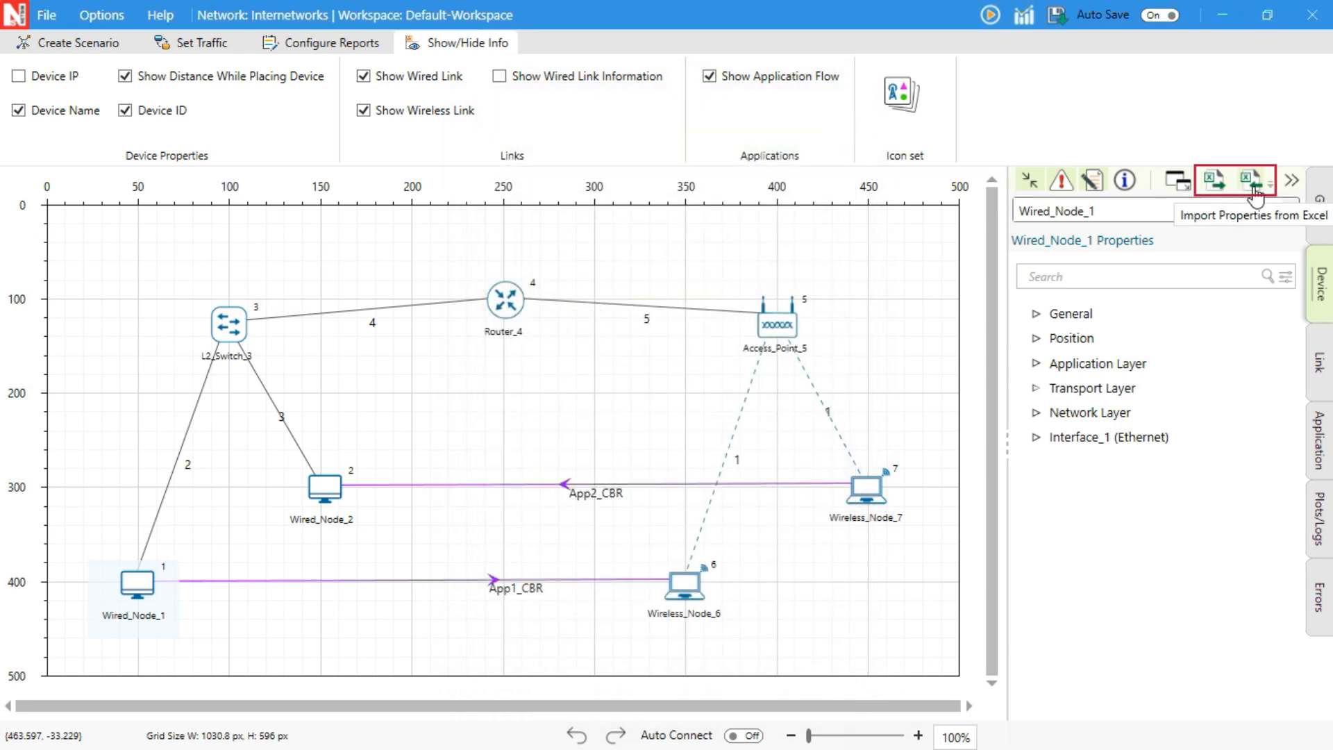
pyautogui.click(1291, 184)
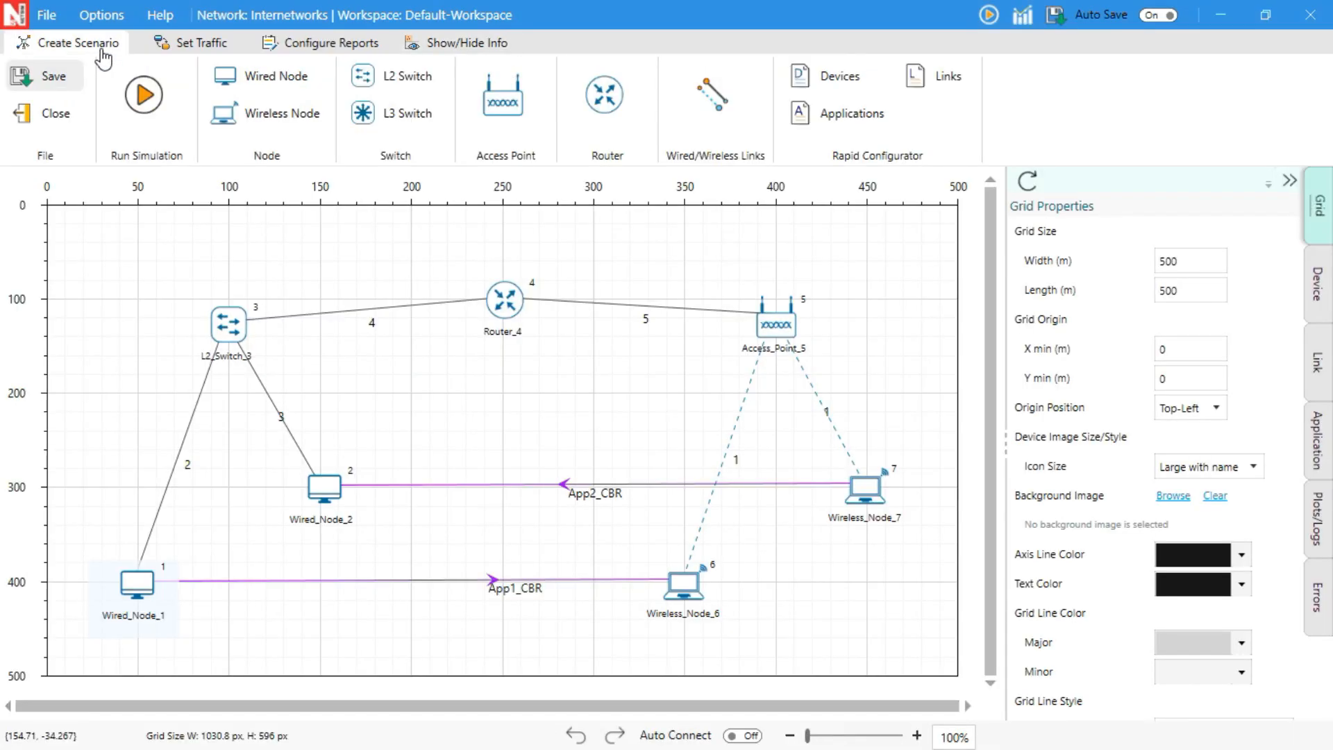
# Run the simulation with Simulation Time kept at 10 s.
pyautogui.click(145, 97)
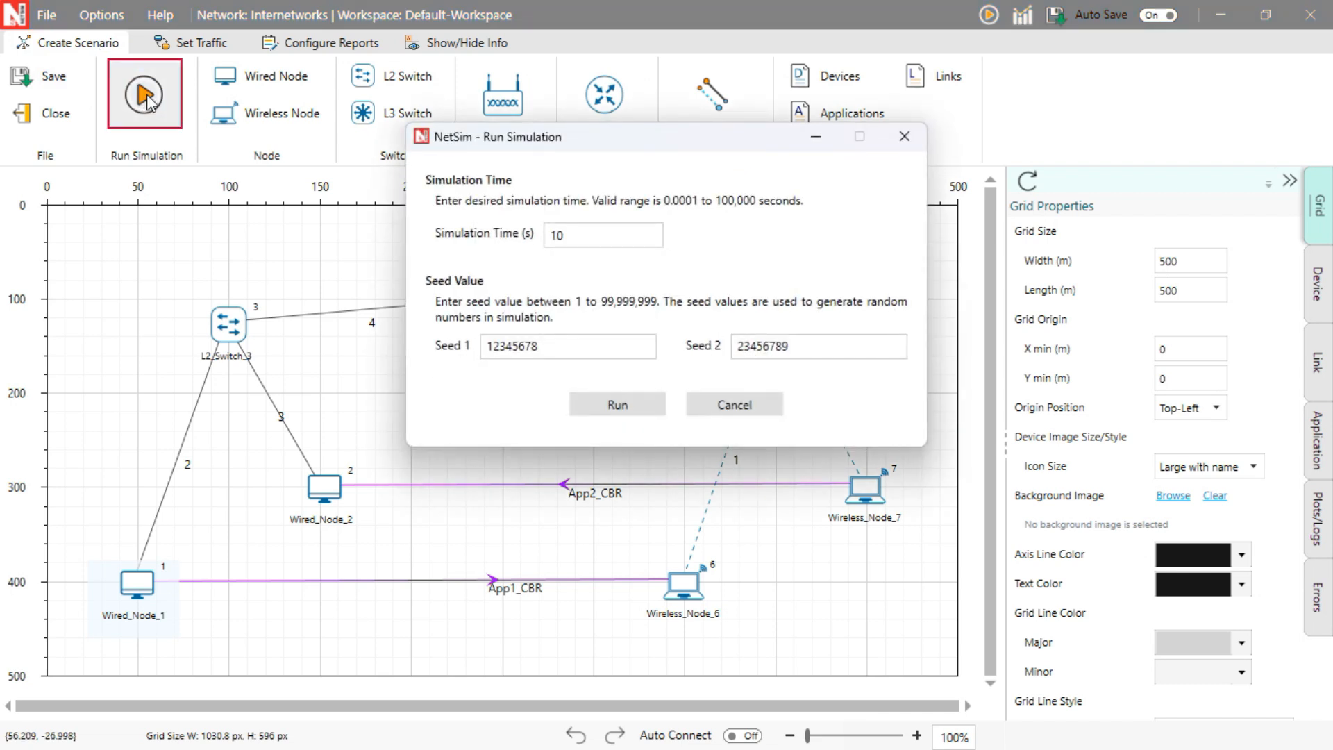
pyautogui.click(570, 236)
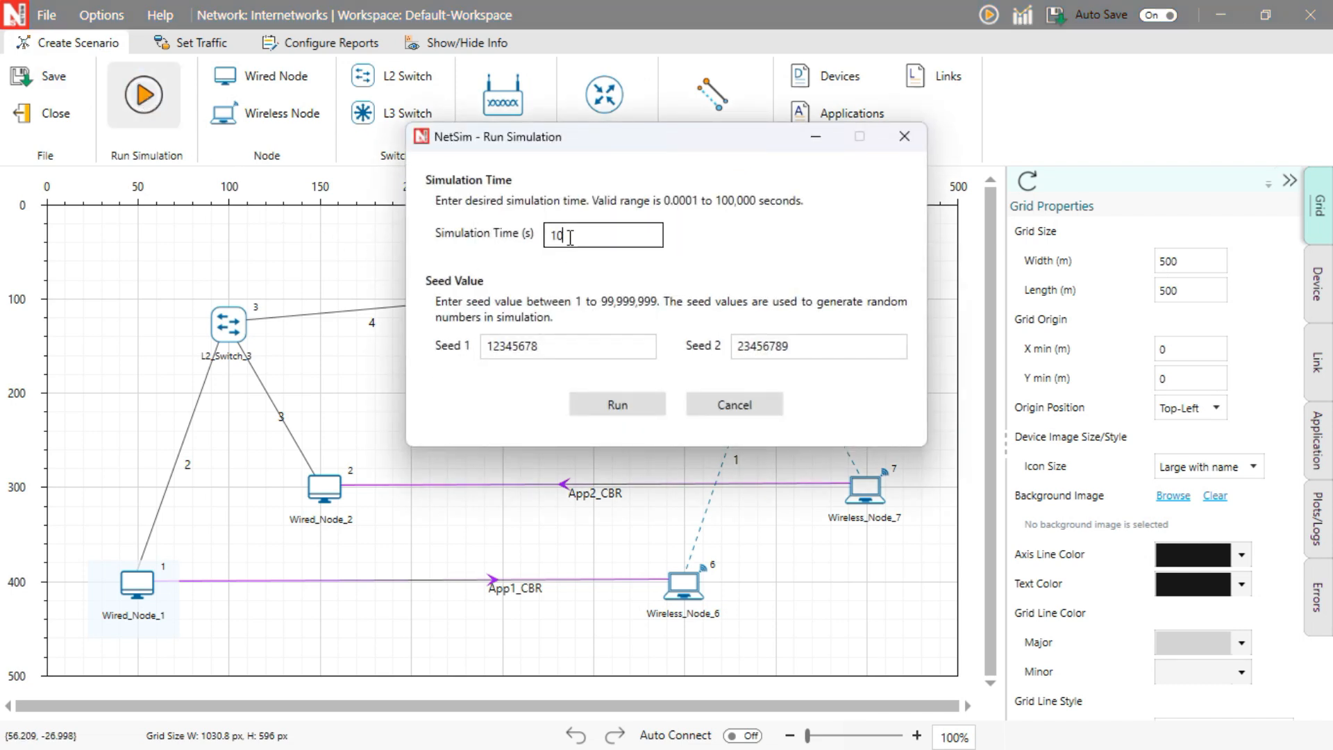
pyautogui.doubleClick(570, 236)
pyautogui.write('10')
pyautogui.click(599, 406)
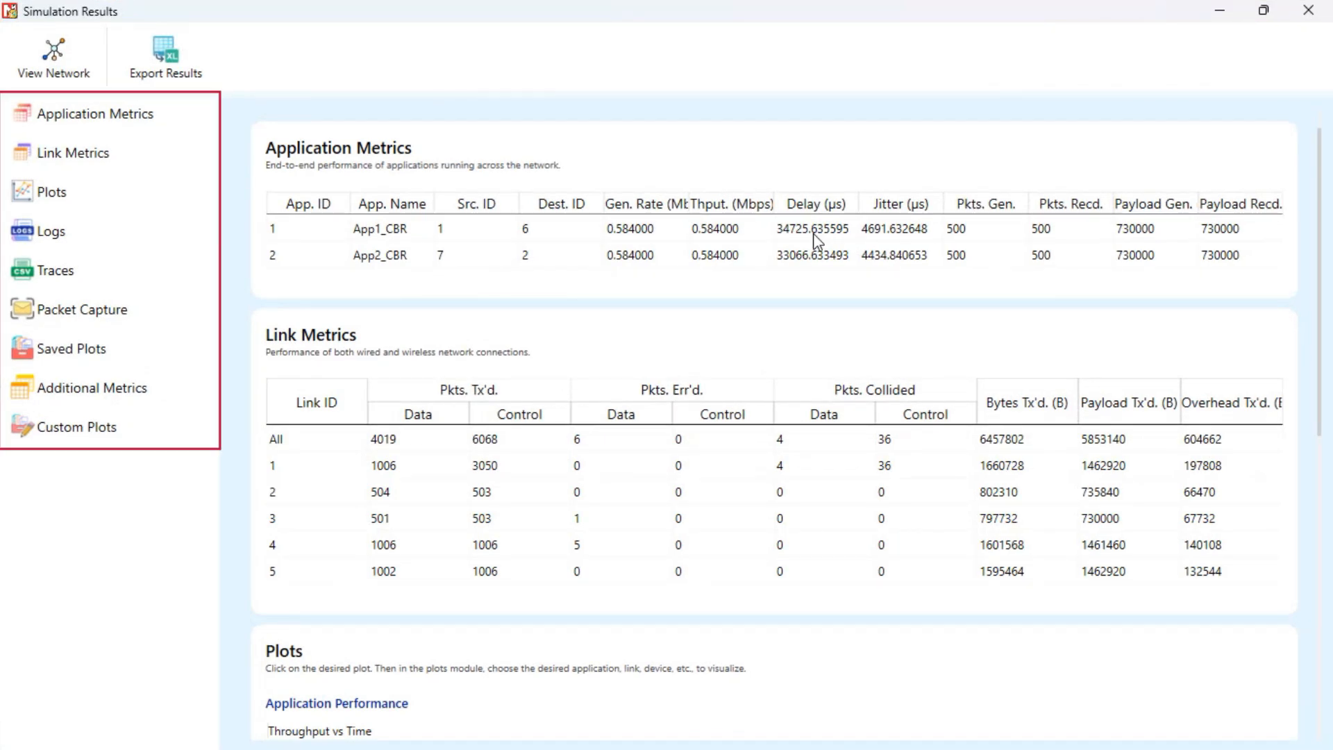
pyautogui.click(100, 113)
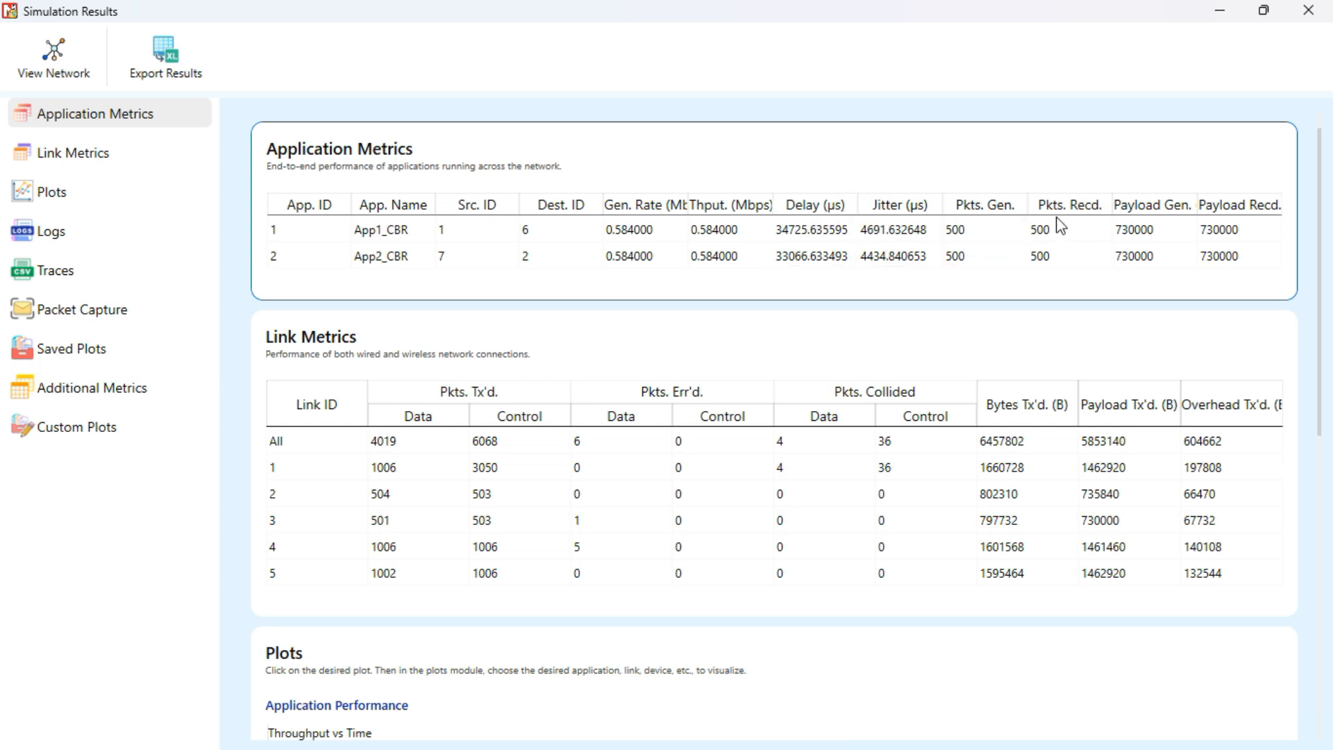
pyautogui.click(115, 153)
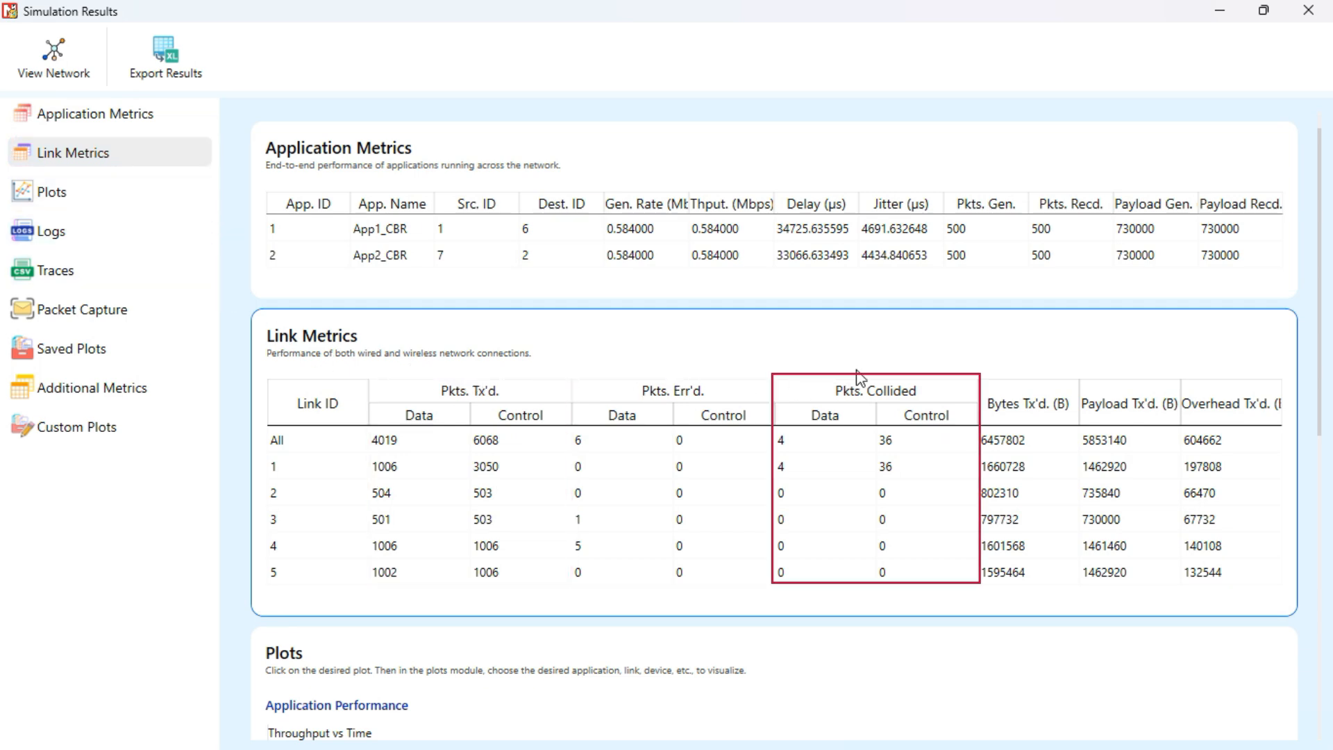
pyautogui.click(66, 193)
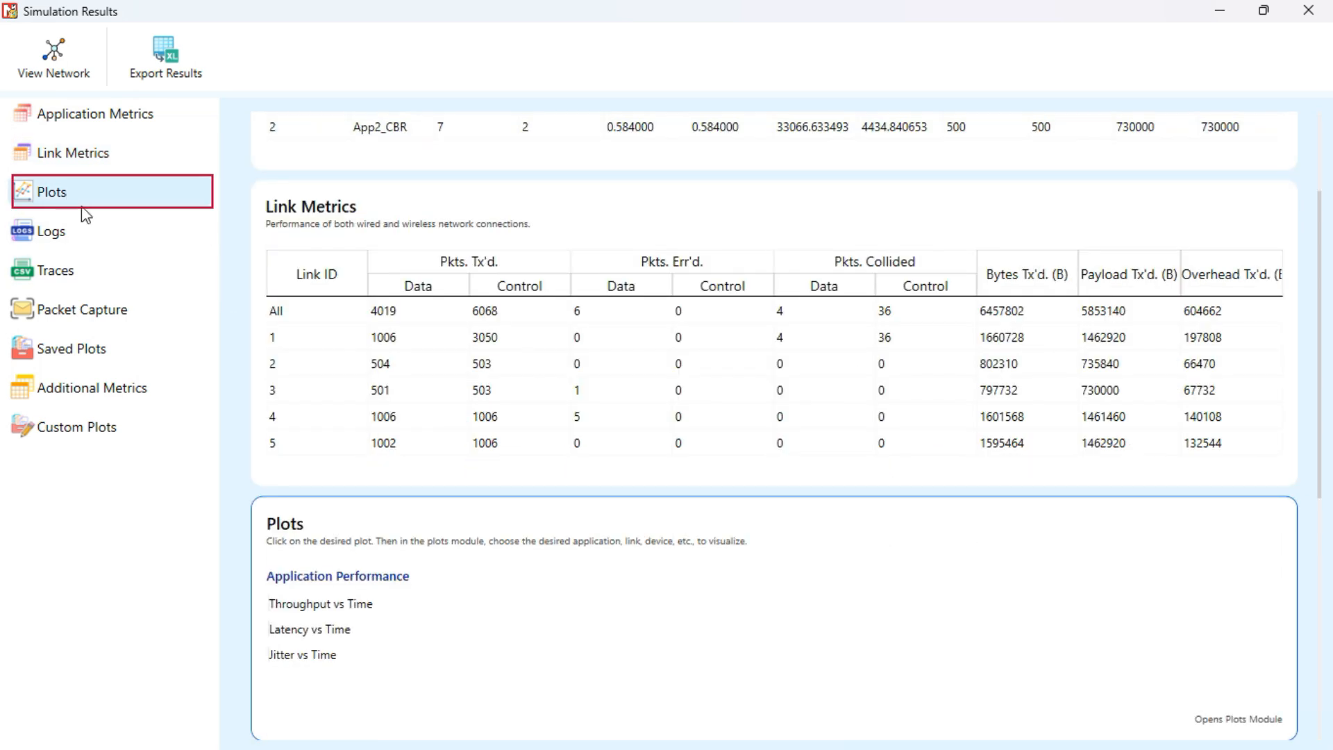
pyautogui.scroll(-1, 386, 473)
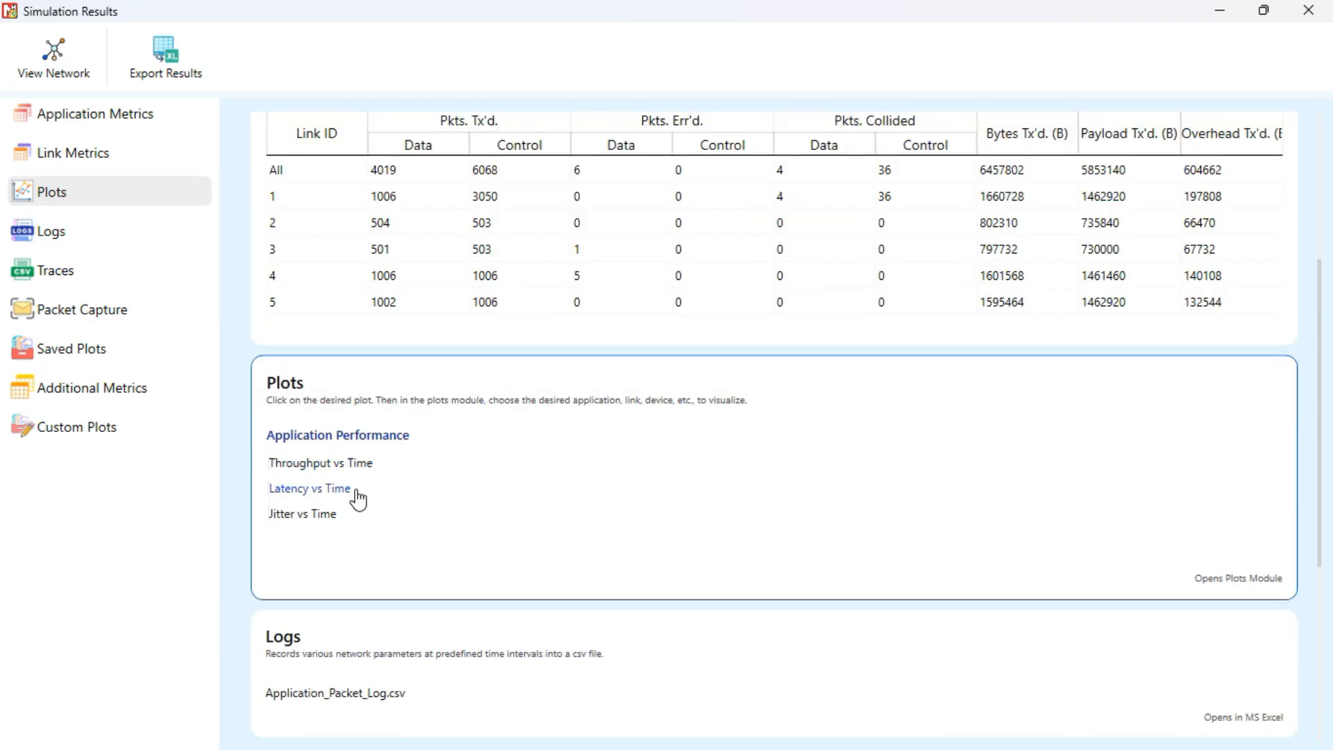
# Browse the Logs, Traces, Packet Capture and Saved Plots sections of the results.
pyautogui.click(89, 232)
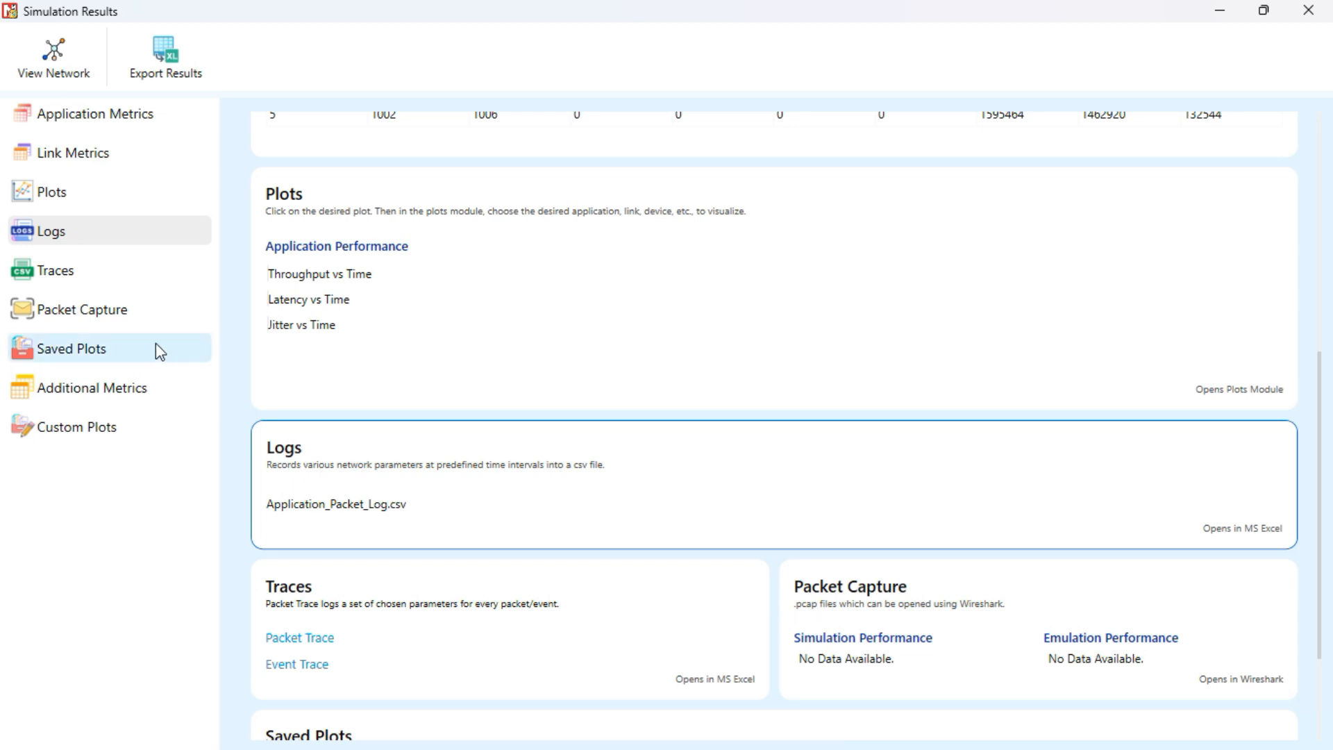
pyautogui.click(84, 270)
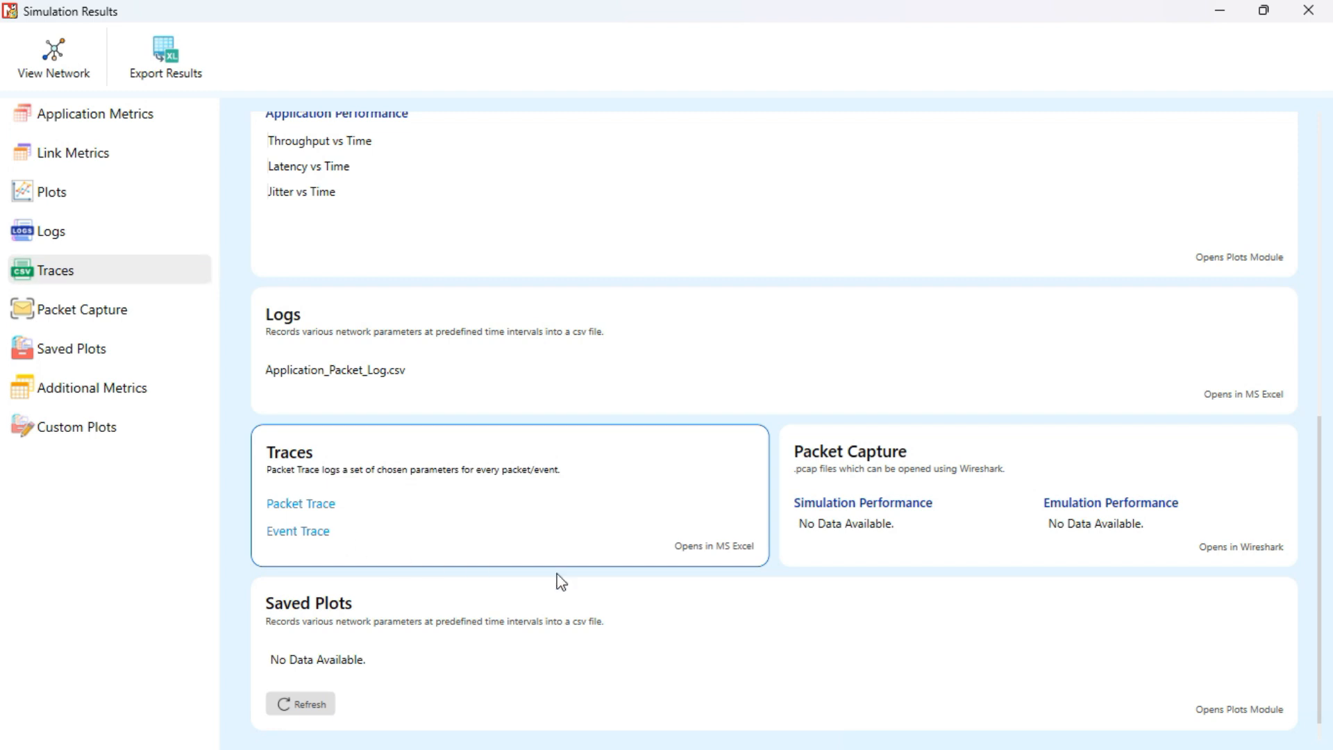
pyautogui.click(122, 309)
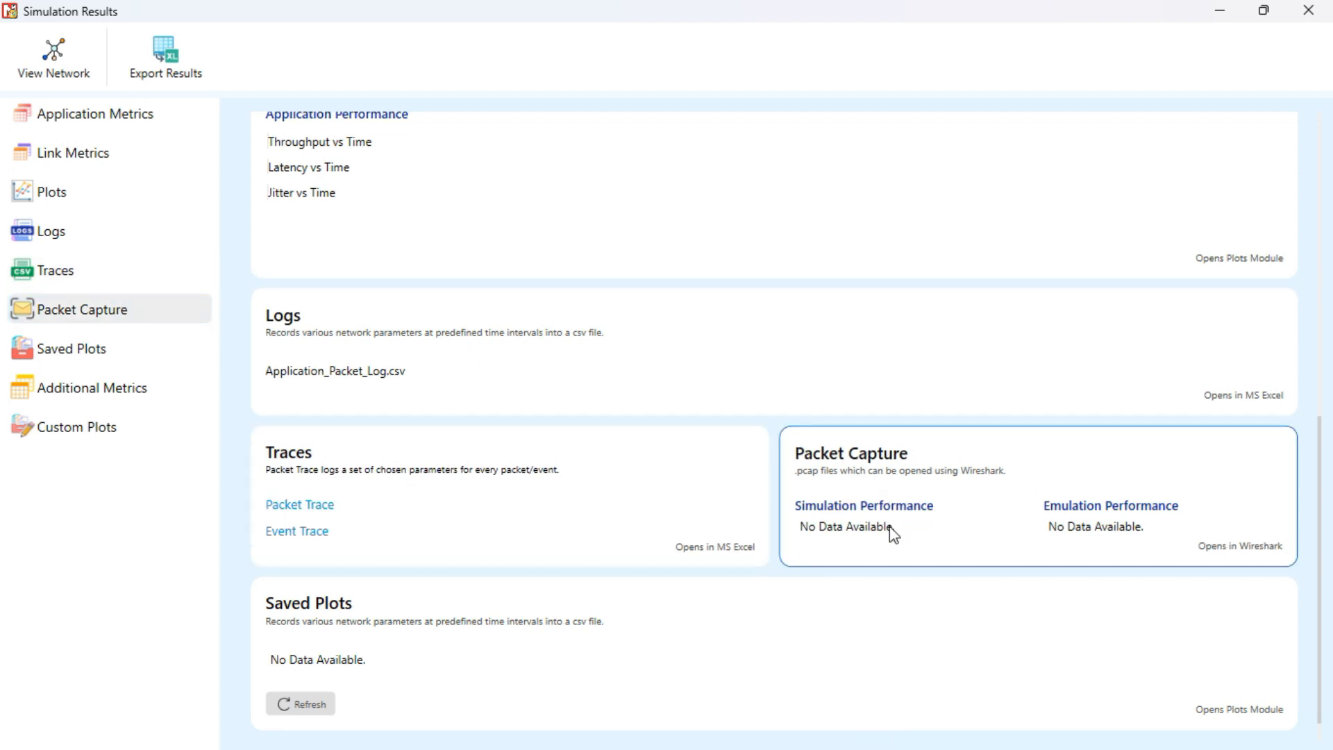
pyautogui.click(90, 355)
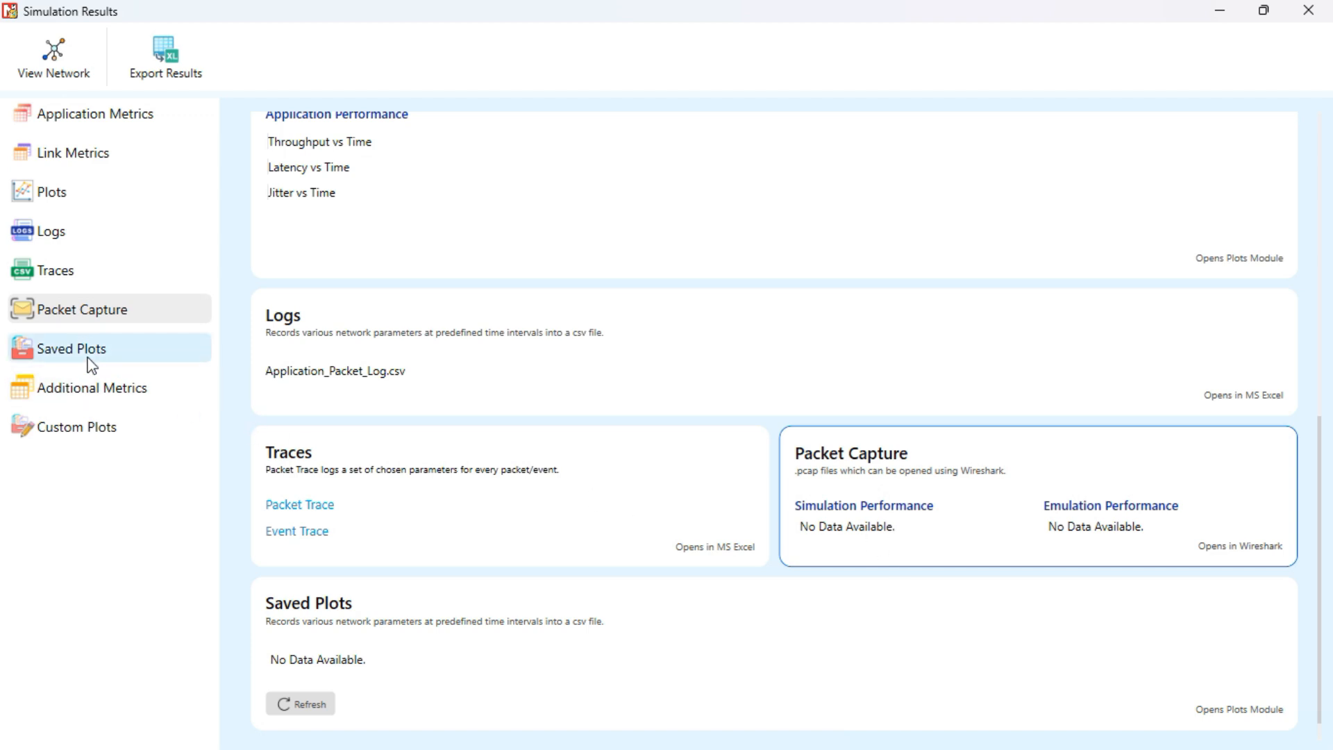
# View Additional Metrics and Custom Plots, then export the results to an Excel workbook.
pyautogui.click(93, 390)
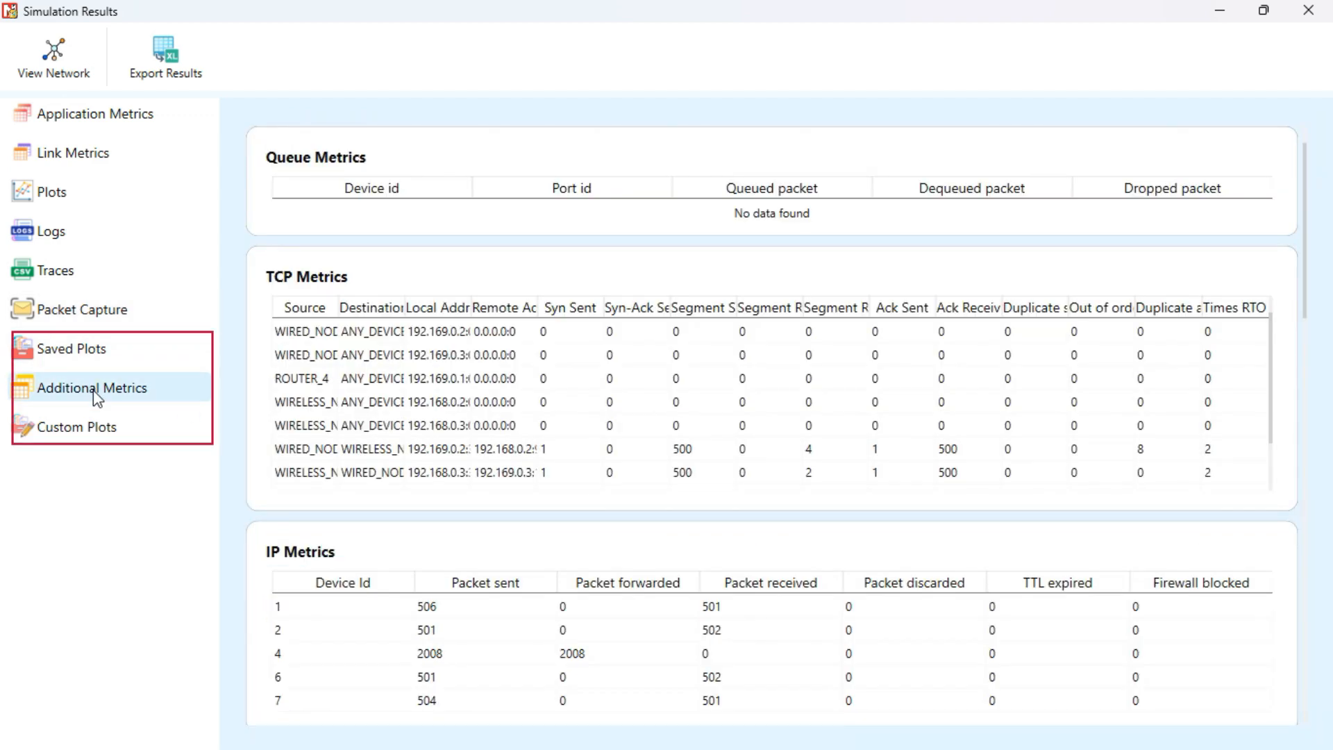
pyautogui.click(98, 423)
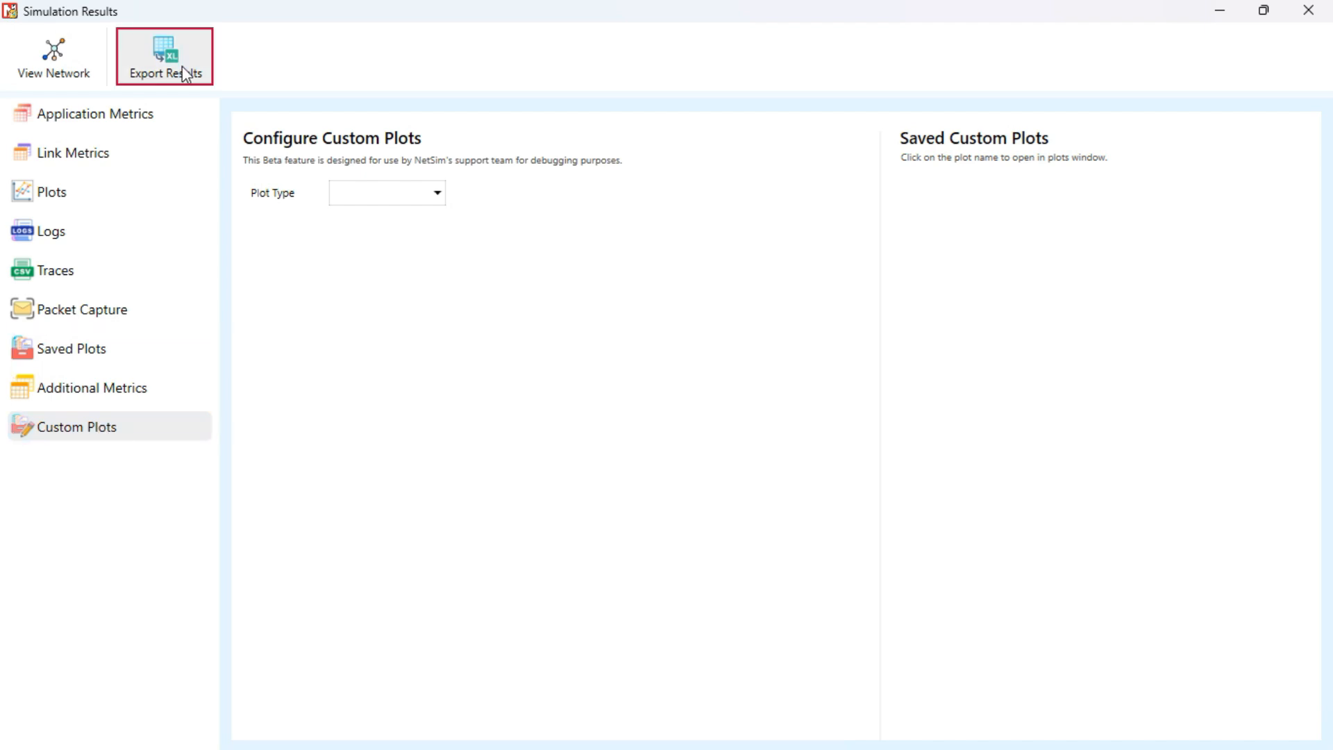
pyautogui.click(164, 56)
pyautogui.scroll(-5, 771, 398)
pyautogui.scroll(-5, 771, 398)
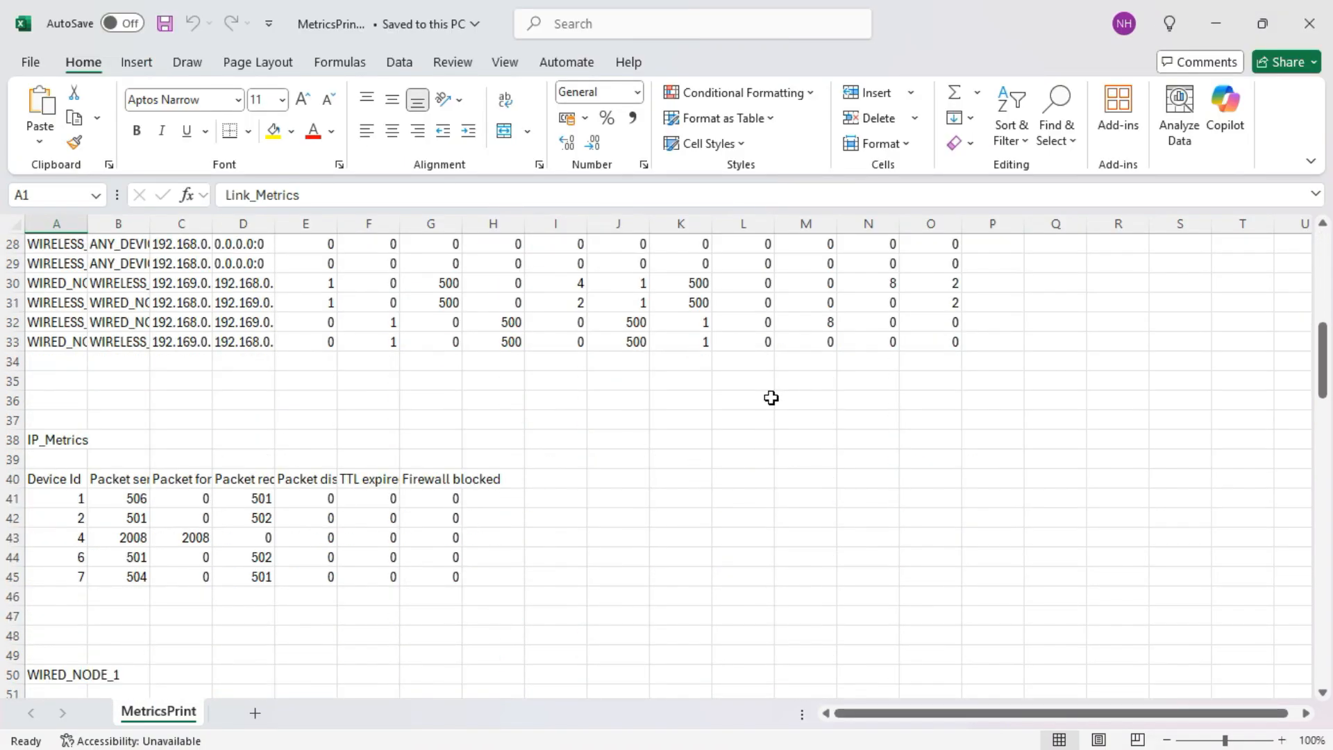
pyautogui.scroll(-5, 771, 398)
pyautogui.scroll(2, 771, 398)
pyautogui.scroll(-4, 771, 398)
pyautogui.scroll(-4, 771, 397)
pyautogui.scroll(-6, 771, 400)
pyautogui.scroll(-2, 771, 400)
pyautogui.scroll(-4, 771, 400)
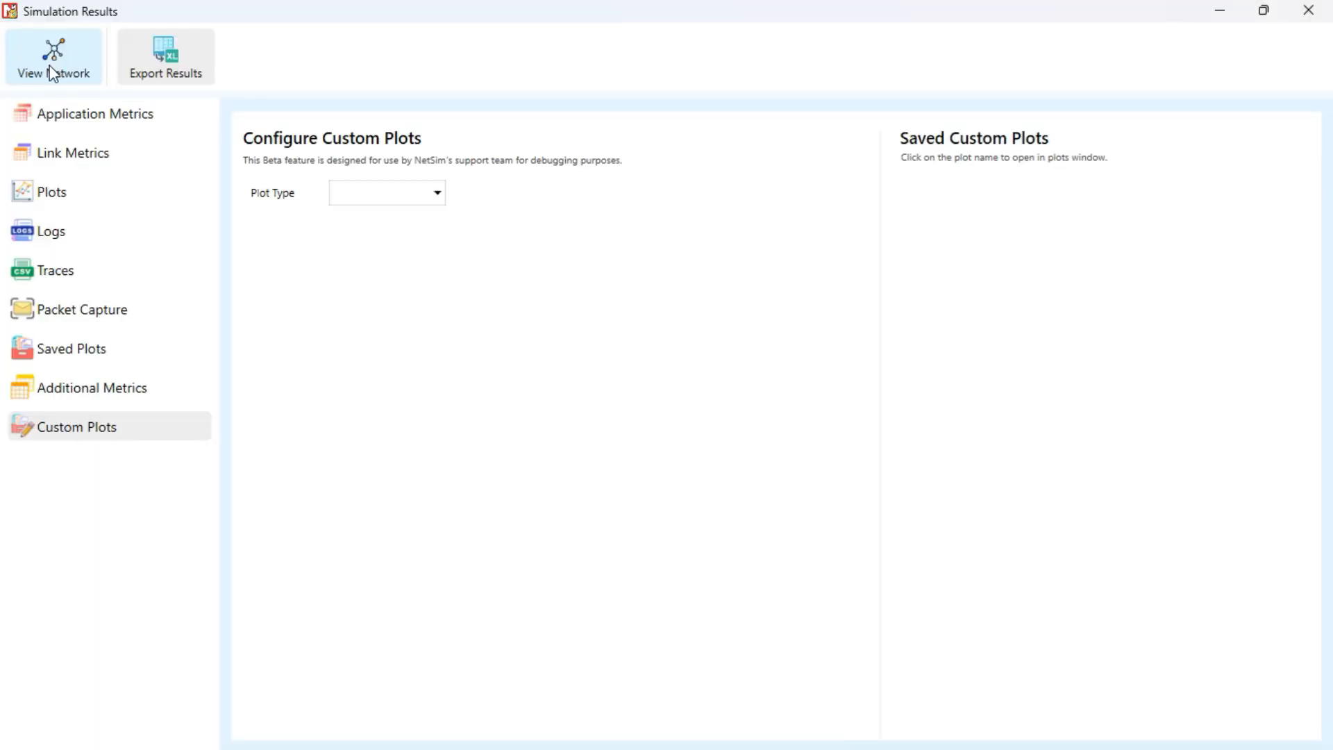
# Return from the Simulation Results dashboard to the Internetworks network scenario via View Network.
pyautogui.click(52, 71)
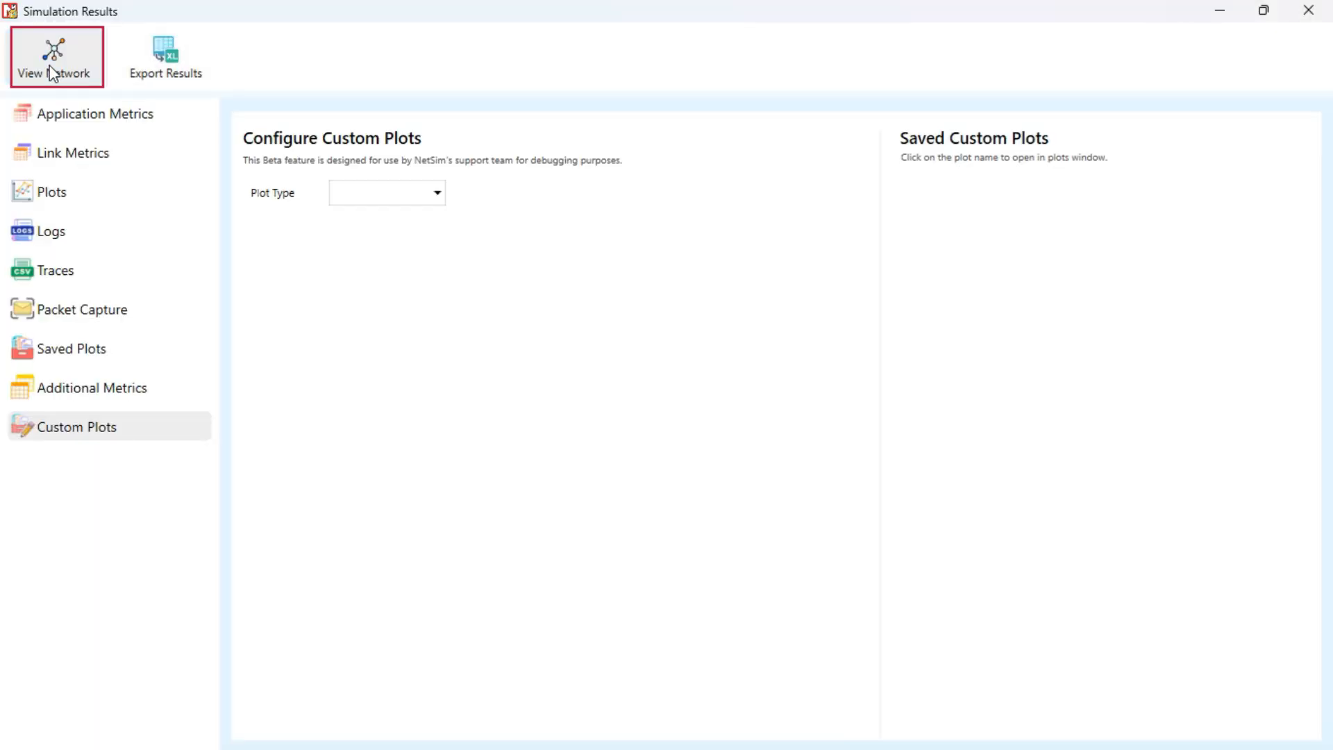